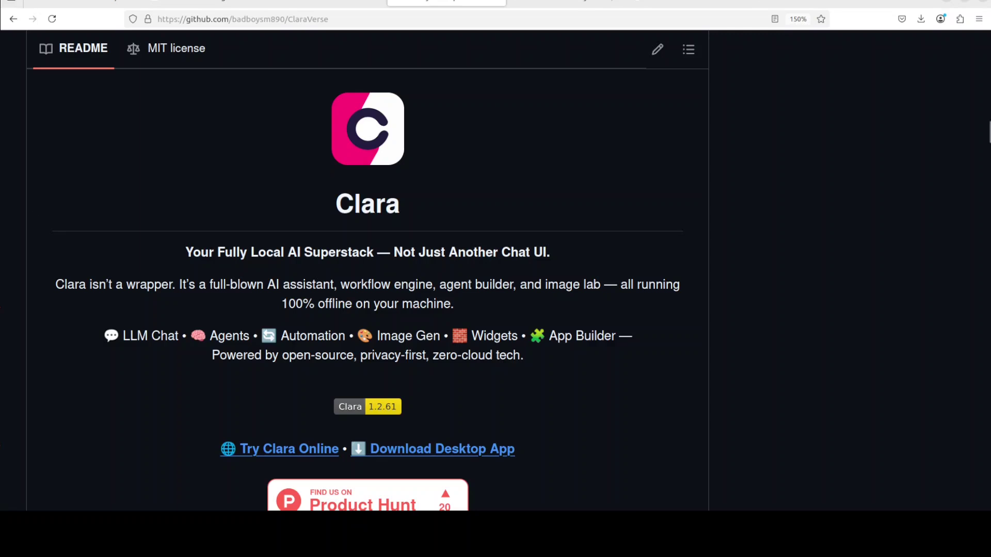
- Check the GPU with nvidia-smi in the terminal and view the Massed Compute homepage in the browser
left_click(47, 145)
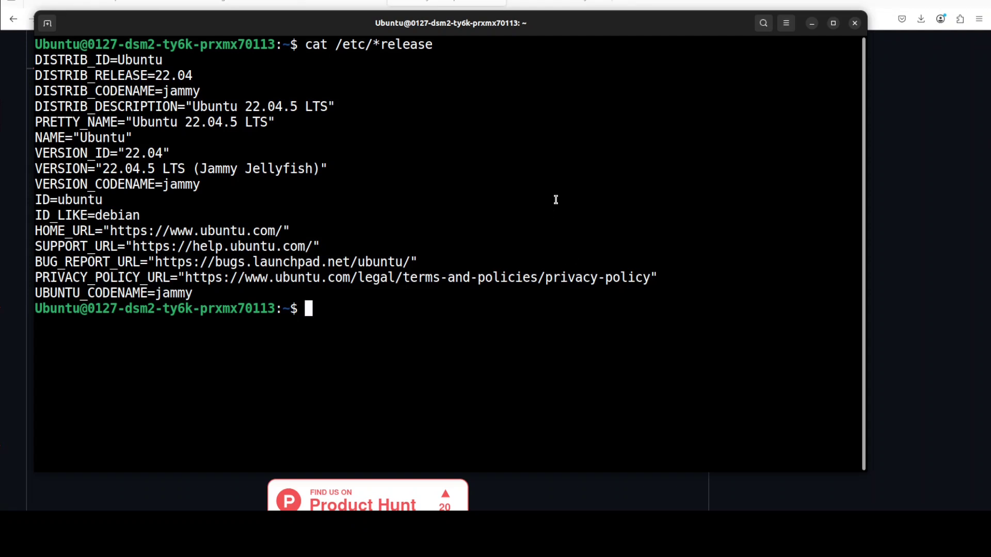
type("nvidia-smi")
key("Return")
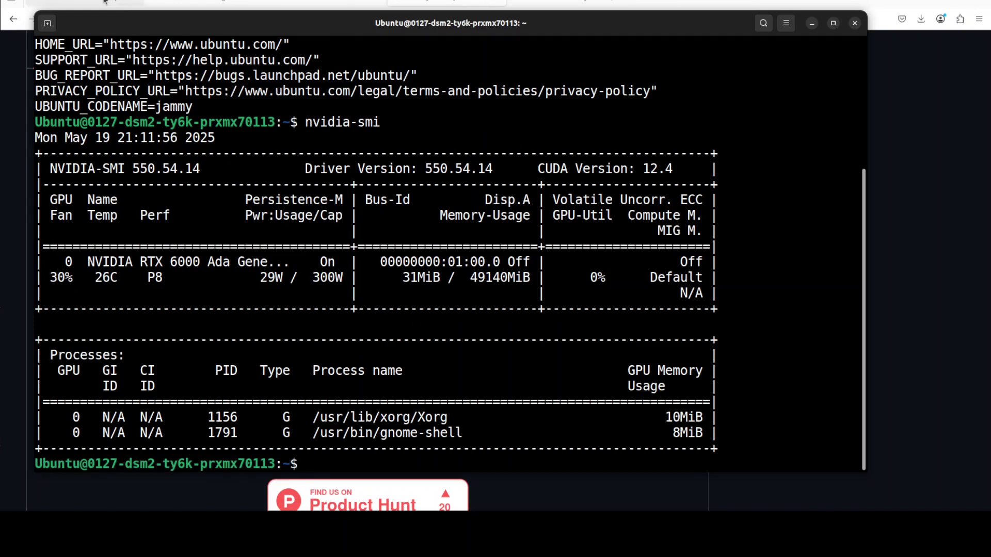
left_click(103, 1)
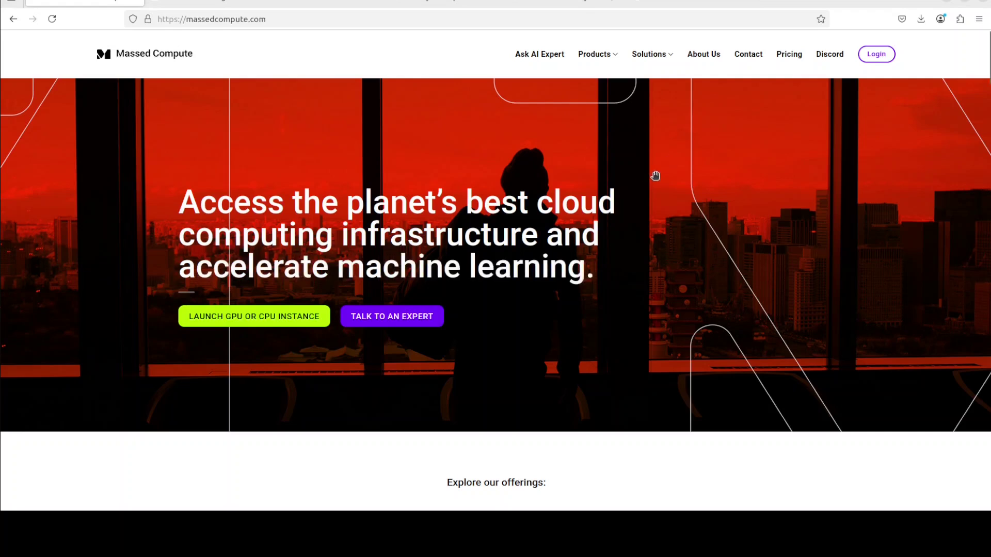
- Save Clara-1.2.61.AppImage from the ClaraVerse GitHub releases page to the Home folder
left_click(437, 2)
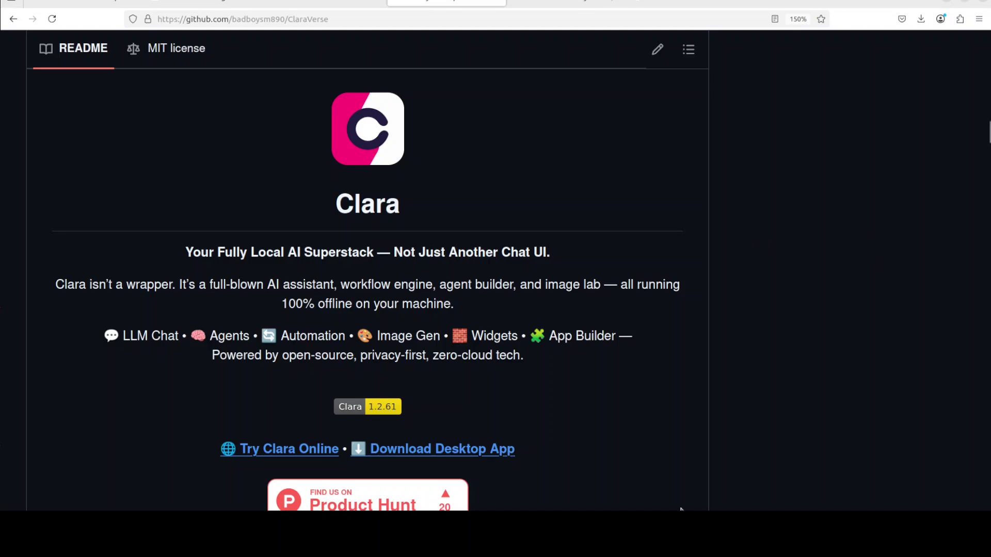
left_click(567, 4)
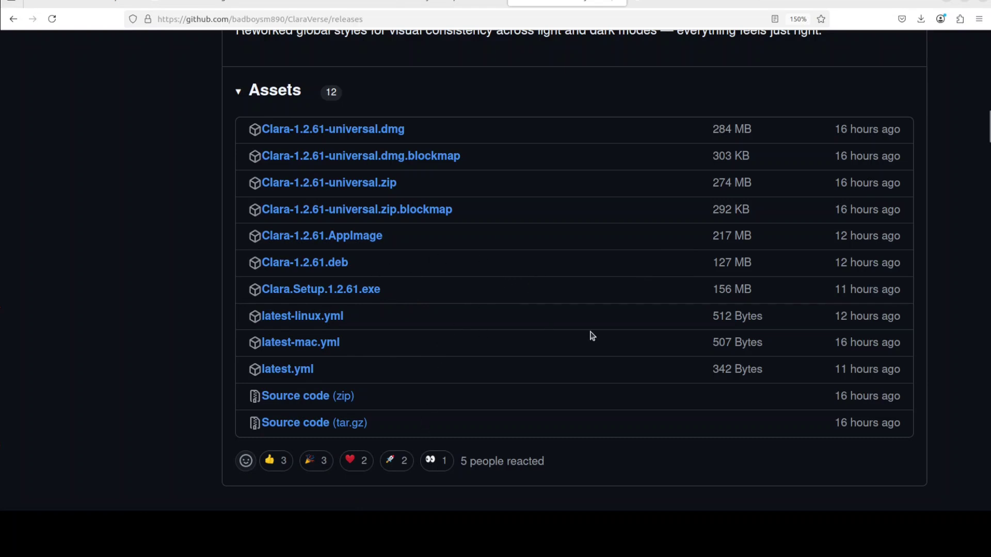
right_click(319, 239)
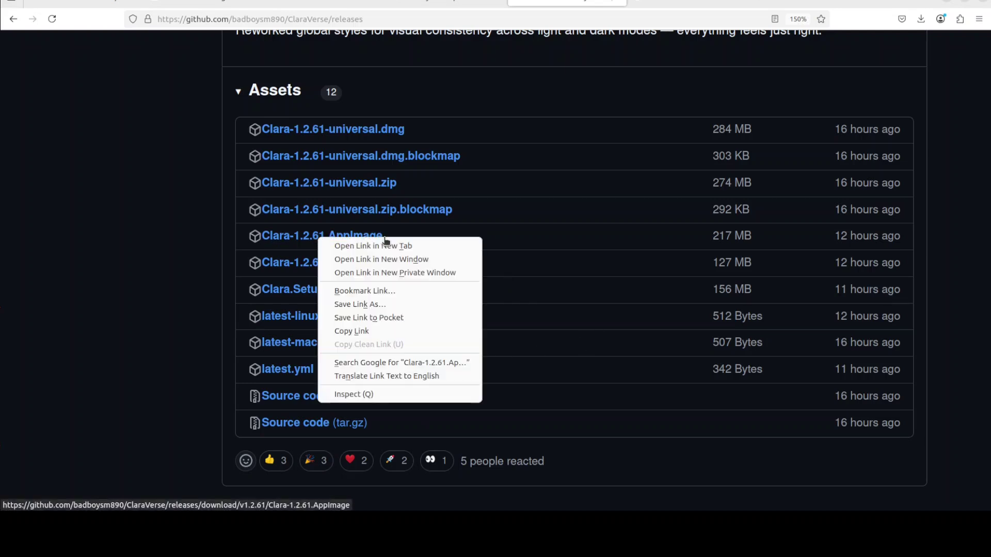
left_click(382, 304)
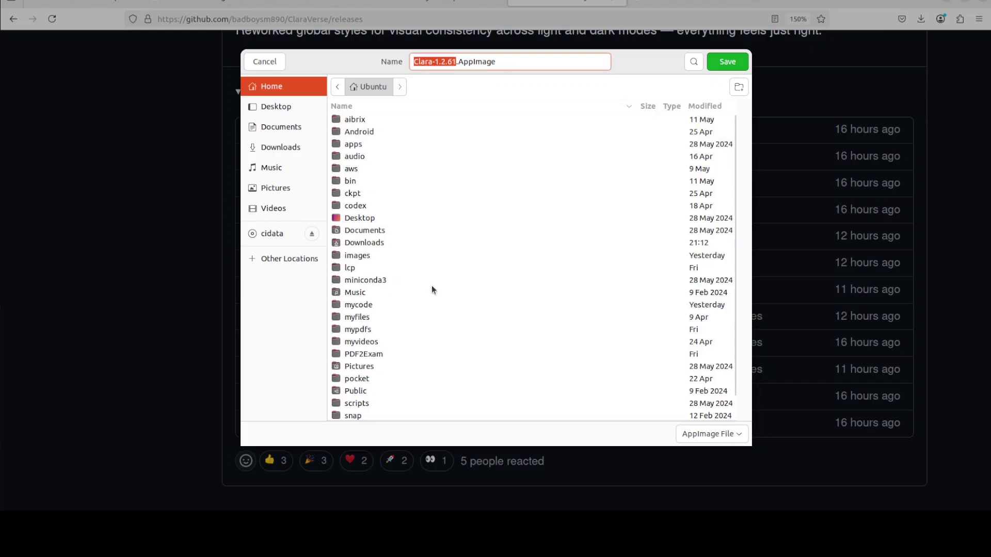
left_click(728, 63)
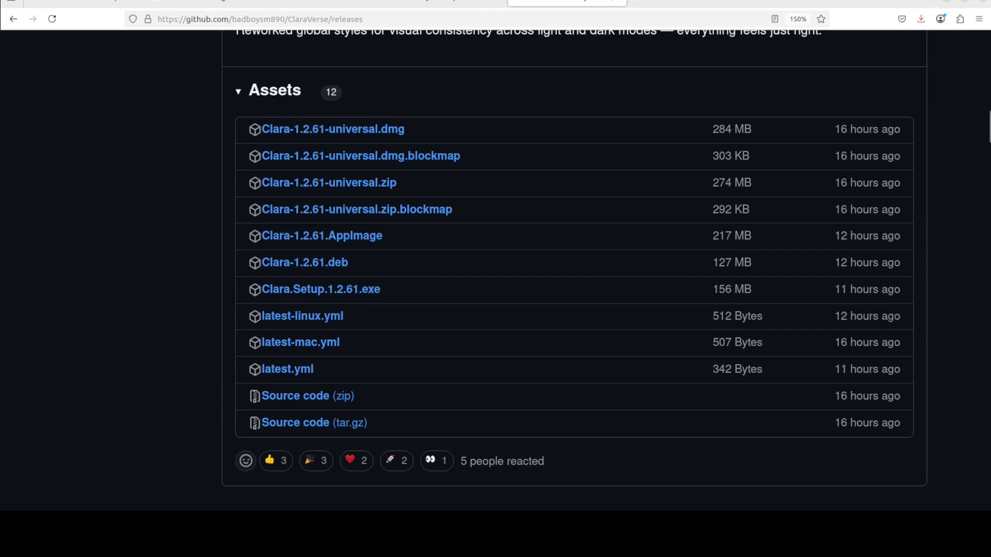
- Switch to the terminal, clear it and list the home folder's files with ls -ltr
key("alt+Tab")
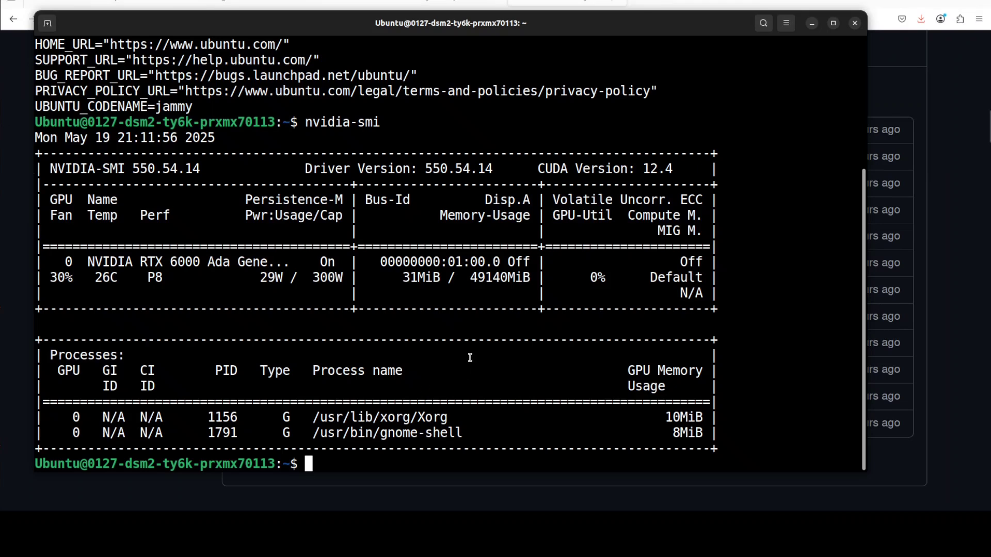
type("clear")
key("Return")
type("ls -ltr")
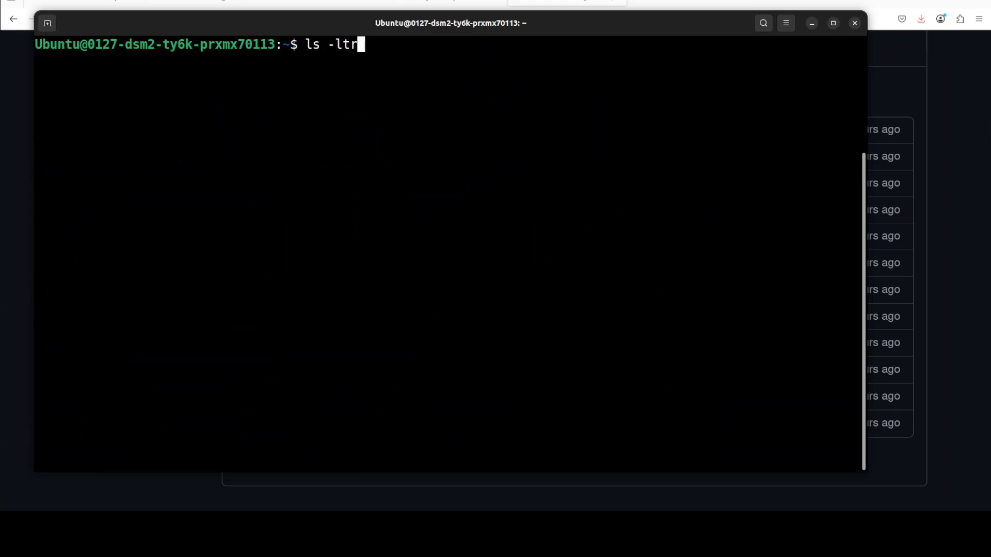
key("Return")
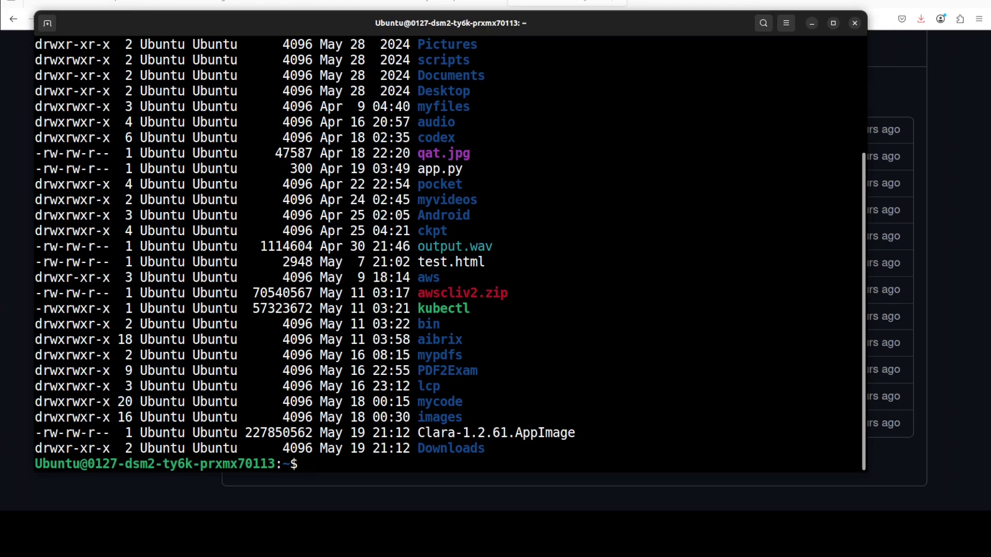
- Make the downloaded file executable with chmod a+x Clara-1.2.61.AppImage
type("chmo")
type("d a")
type("+")
key("BackSpace")
type("+x Cla")
key("Tab")
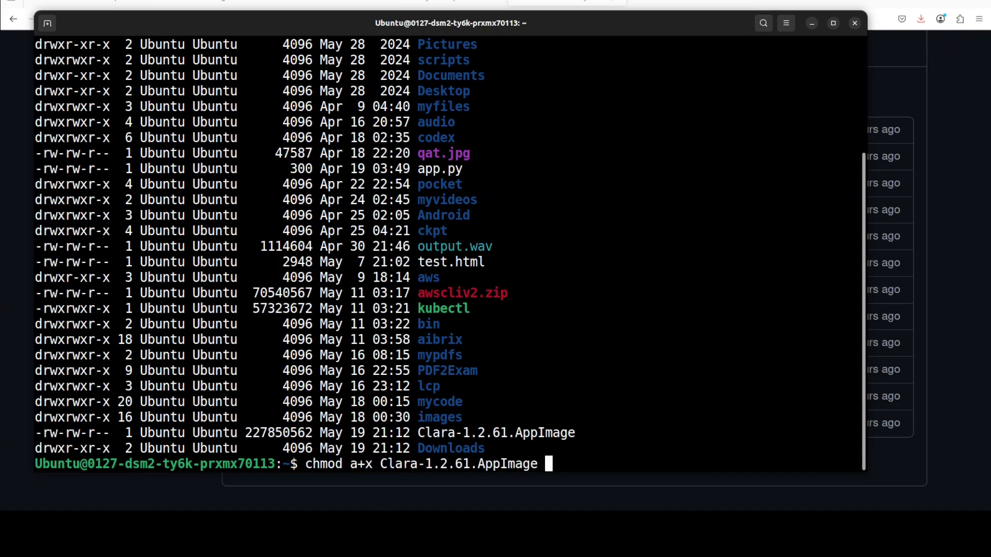
key("Return")
- Clear the terminal, launch ./Clara-1.2.61.AppImage and maximize the Clara window
type("clear")
key("Return")
type("./Cla")
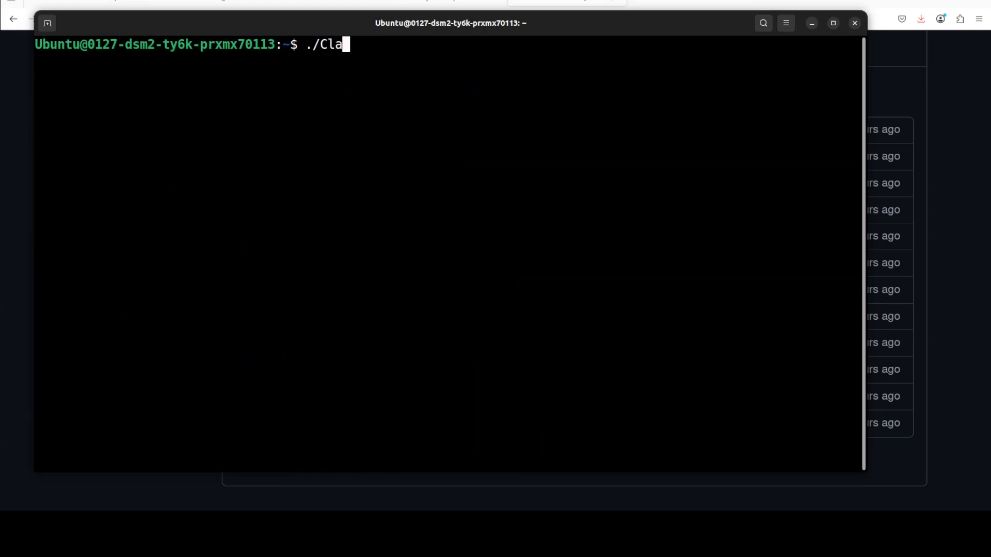
key("Tab")
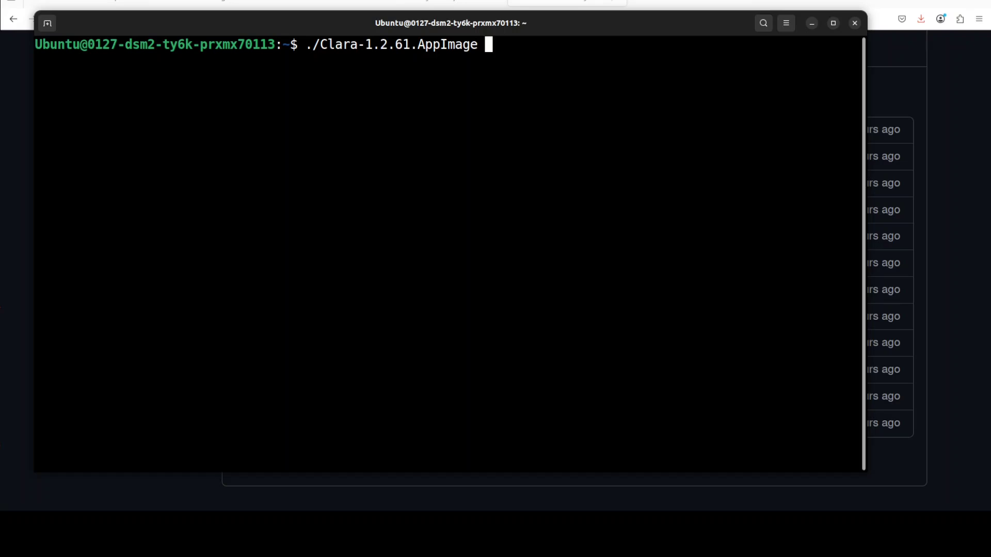
key("Return")
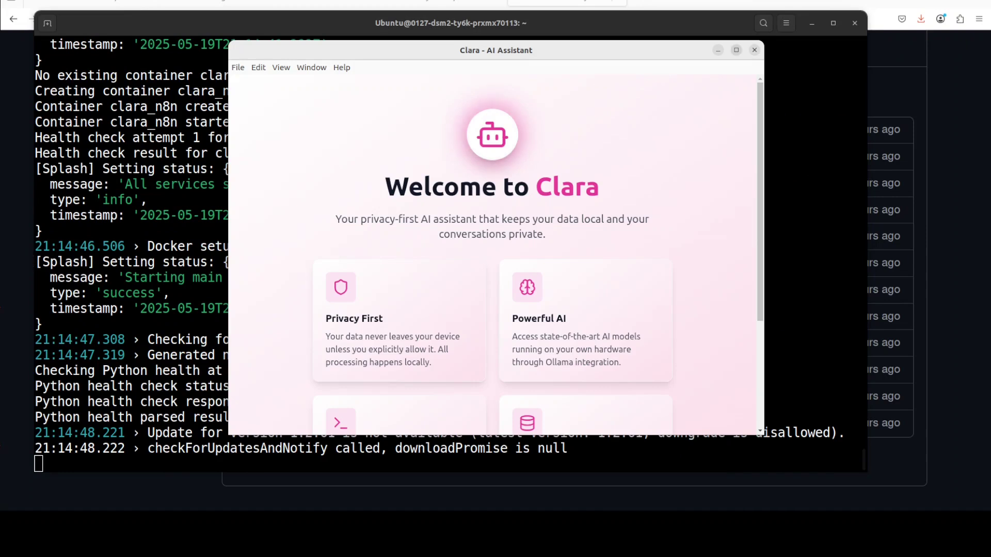
left_click(736, 50)
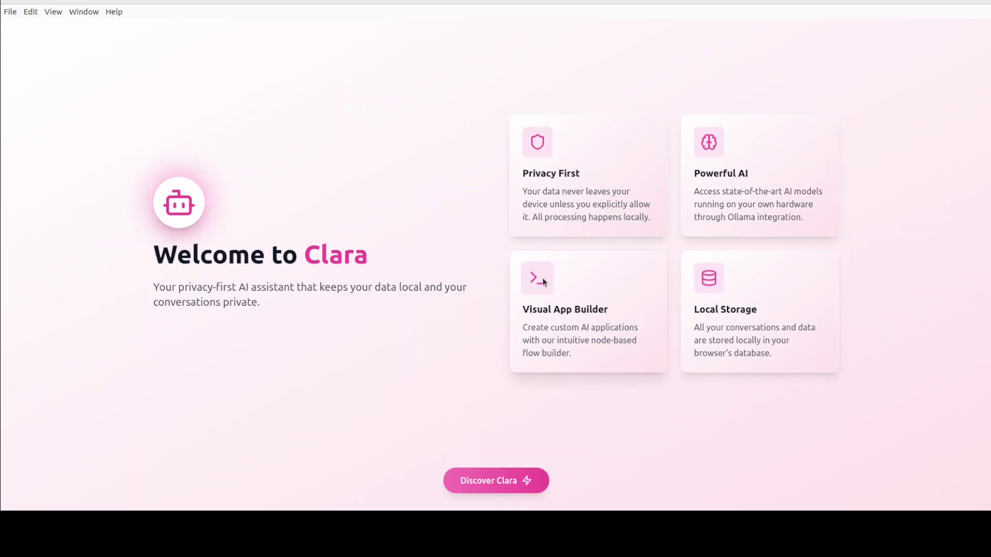
- Go through Clara's introduction to the setup and submit the user's name
left_click(491, 484)
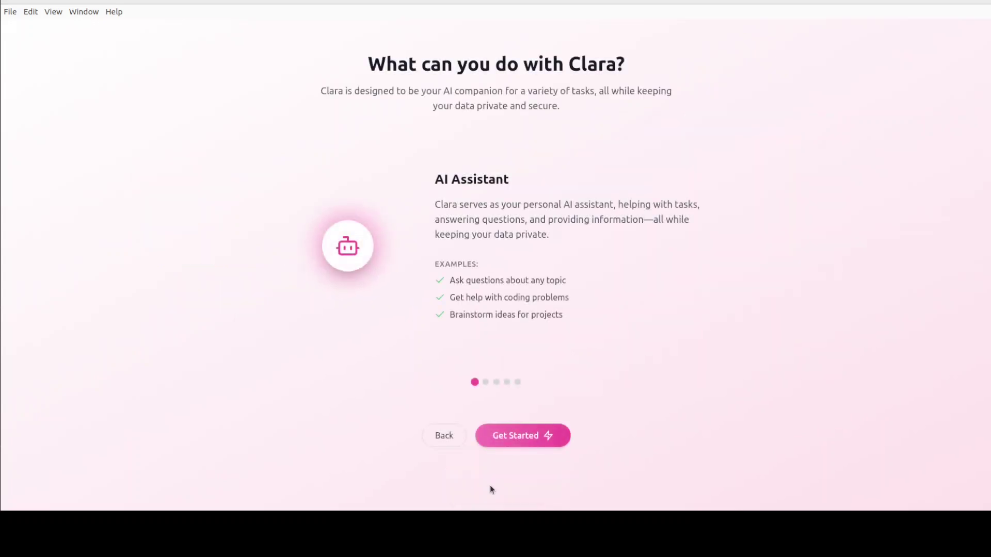
left_click(516, 438)
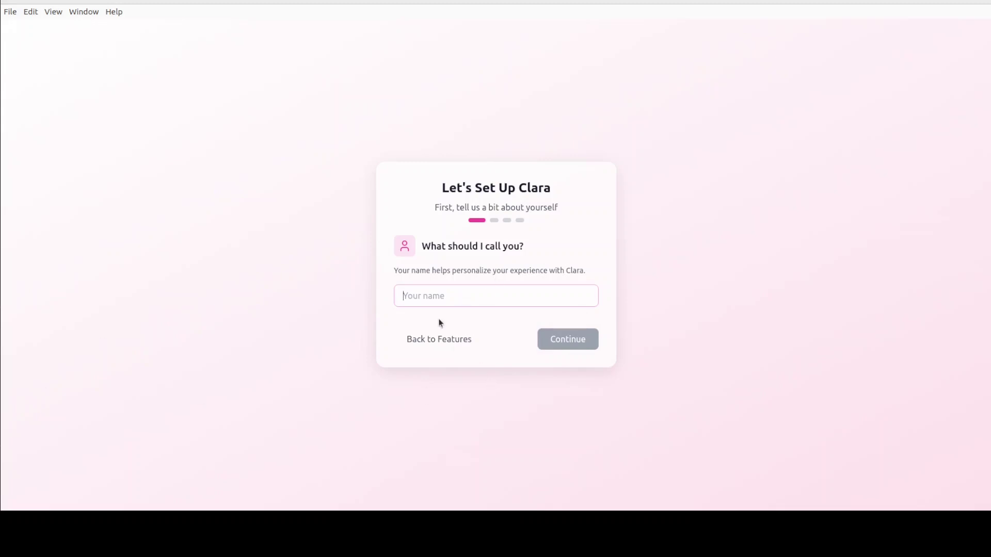
type("Fahd")
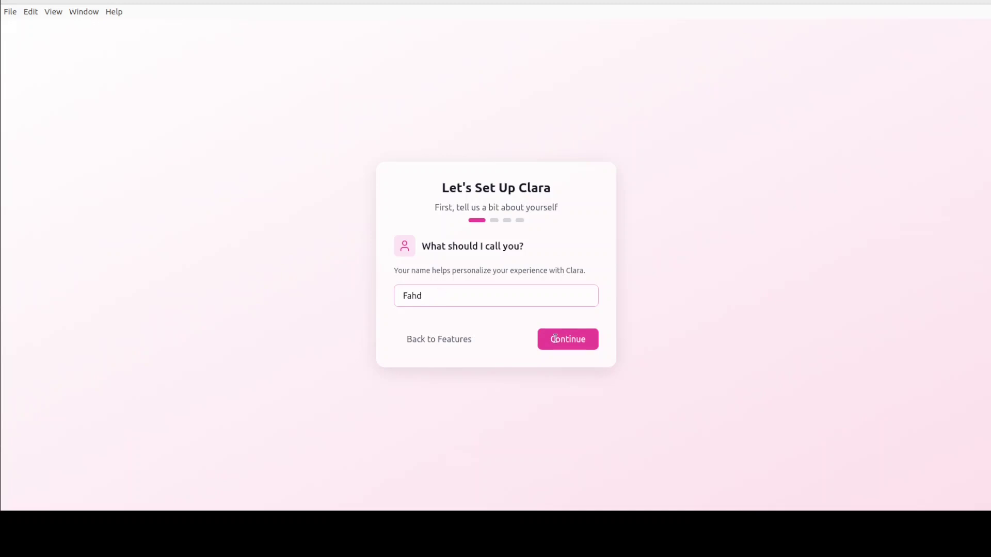
left_click(555, 339)
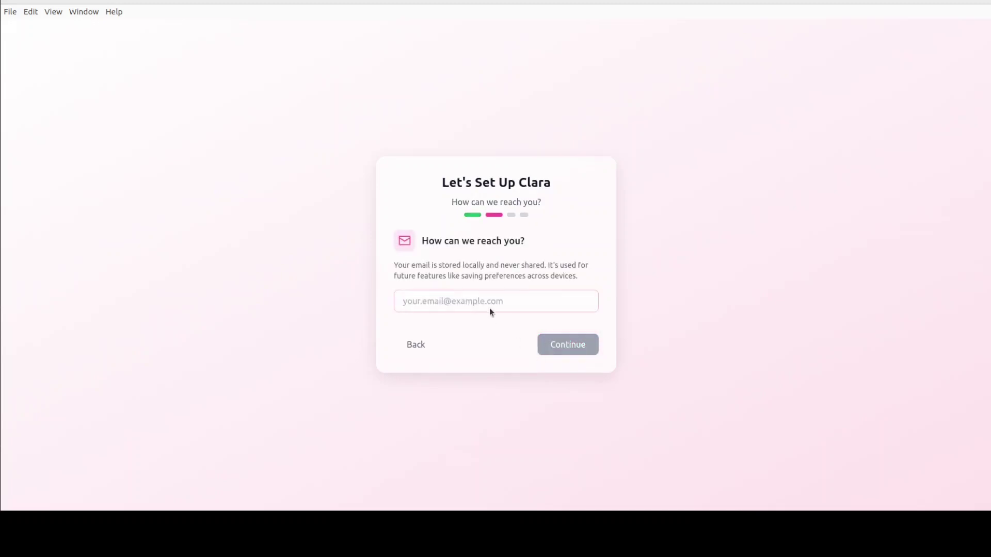
- Submit the contact e-mail in Clara's setup and choose Dark Mode as the interface theme
type("test")
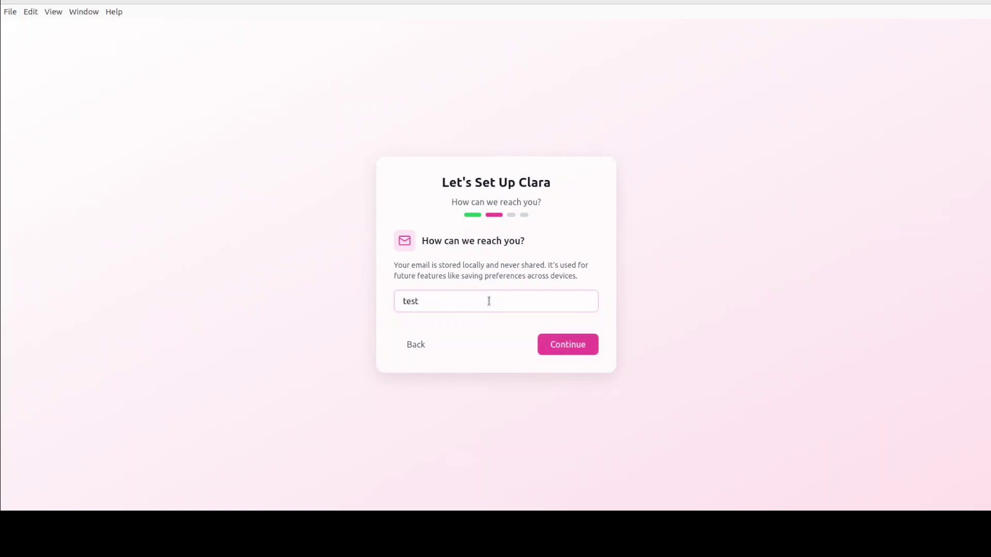
type("@test.com")
left_click(559, 344)
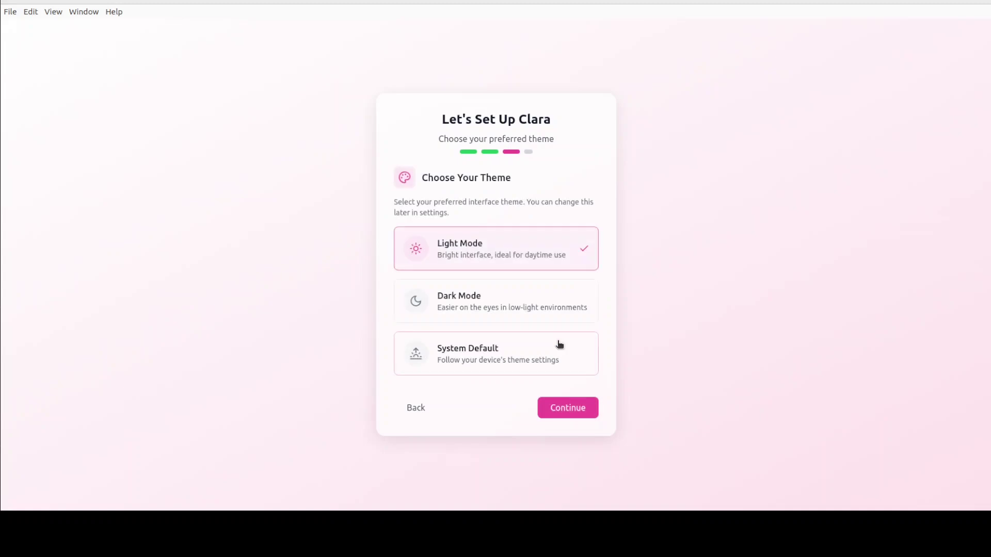
left_click(504, 304)
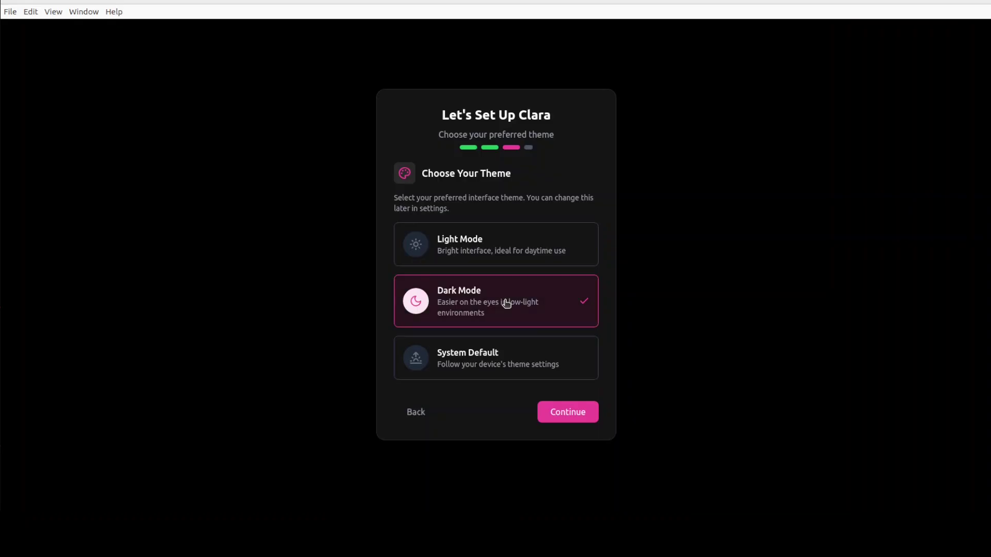
left_click(566, 412)
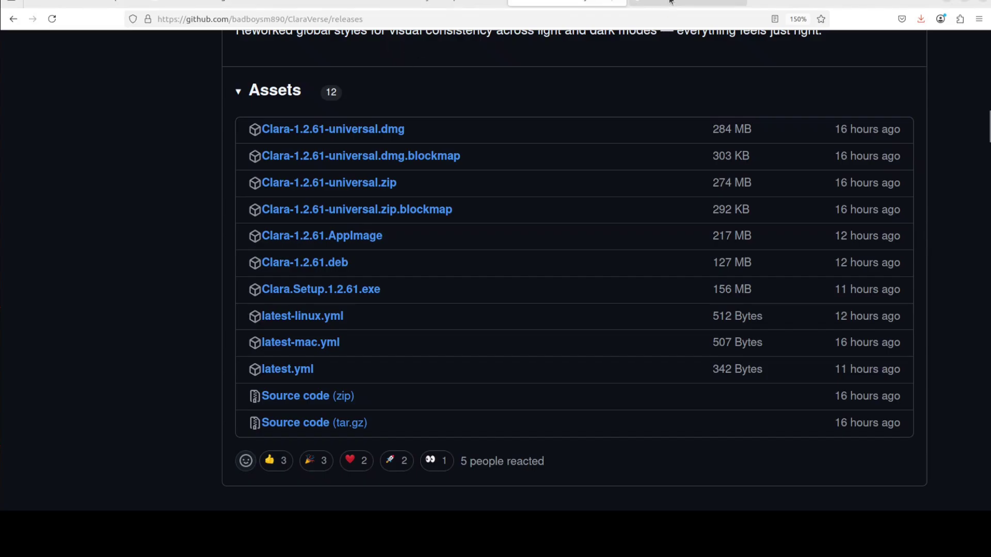
- Open Ollama's download page in the browser and view the Windows and macOS download options
left_click(670, 2)
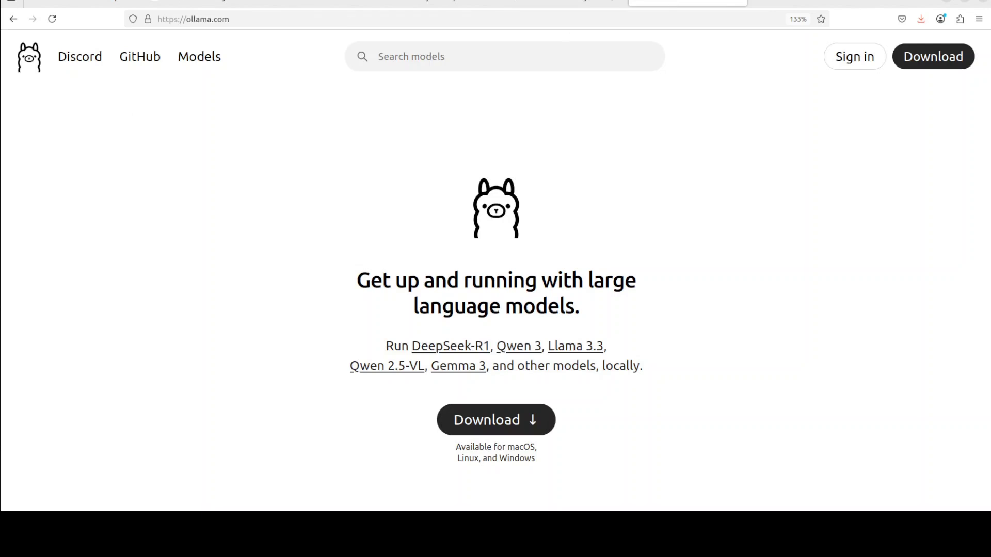
right_click(2, 114)
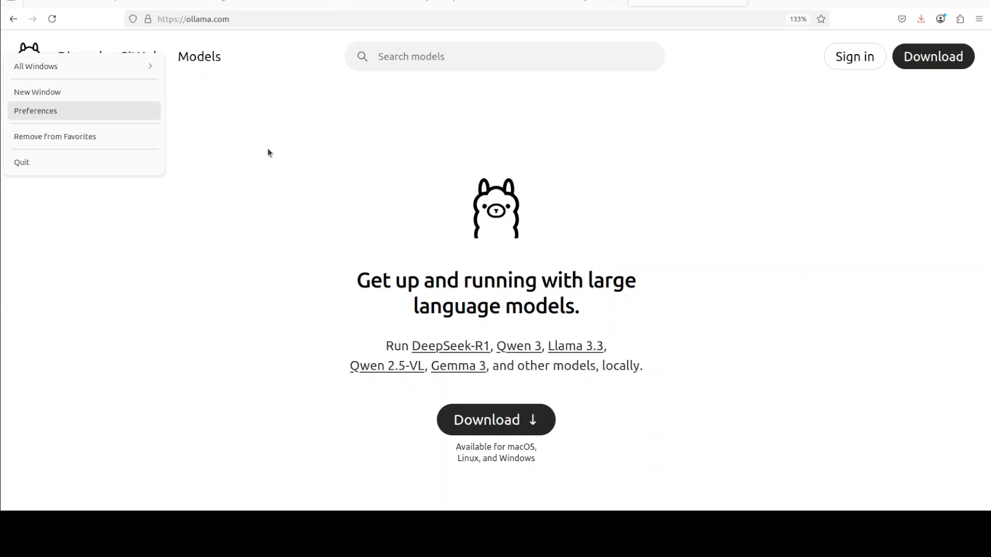
left_click(274, 425)
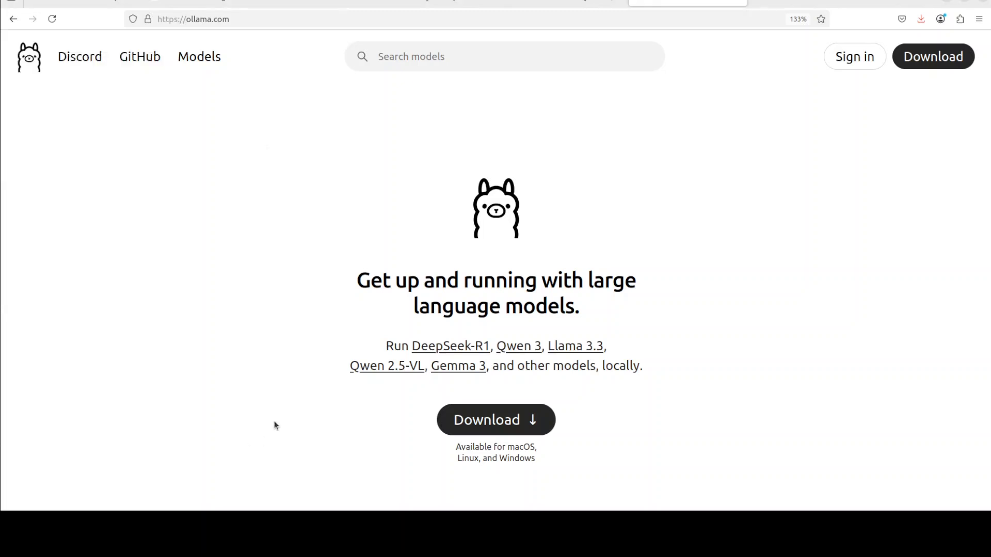
left_click(497, 425)
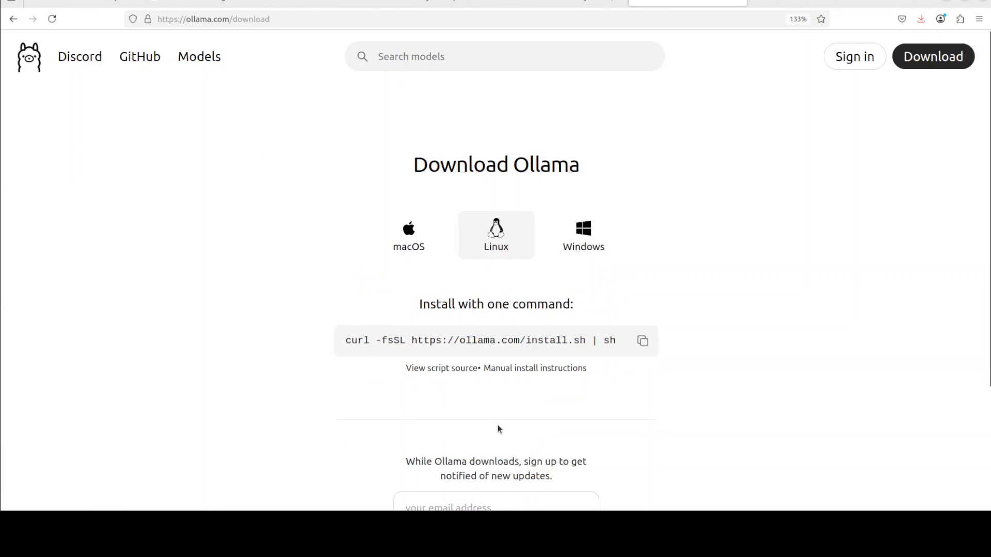
left_click(585, 248)
left_click(413, 243)
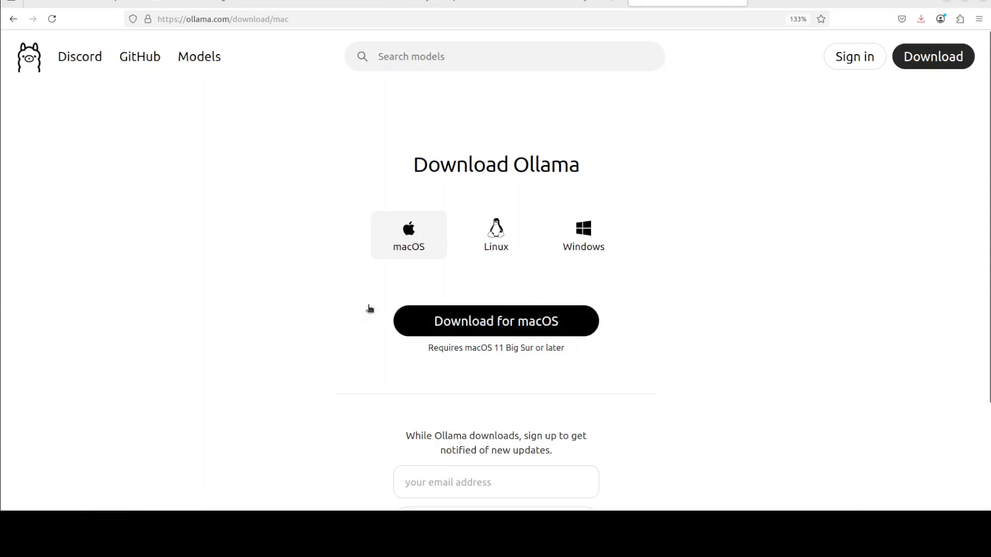
- Open a second terminal window, enlarge it and list the installed models with ollama list
right_click(21, 57)
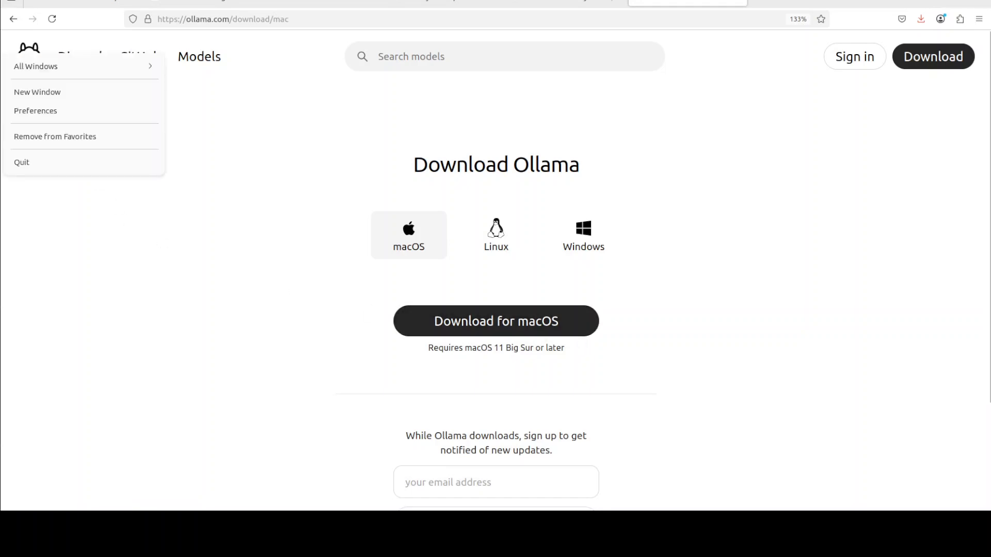
left_click(43, 97)
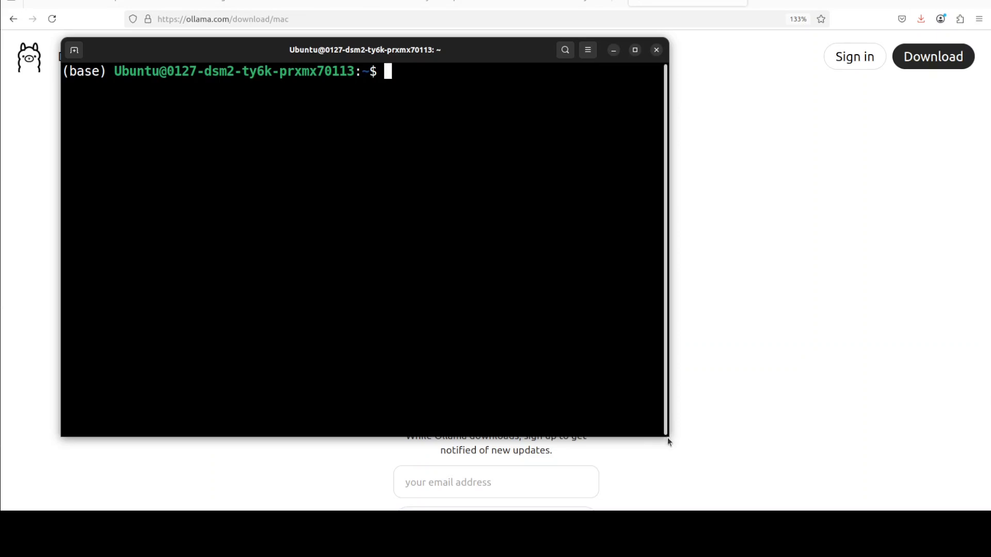
left_click_drag(669, 442, 841, 465)
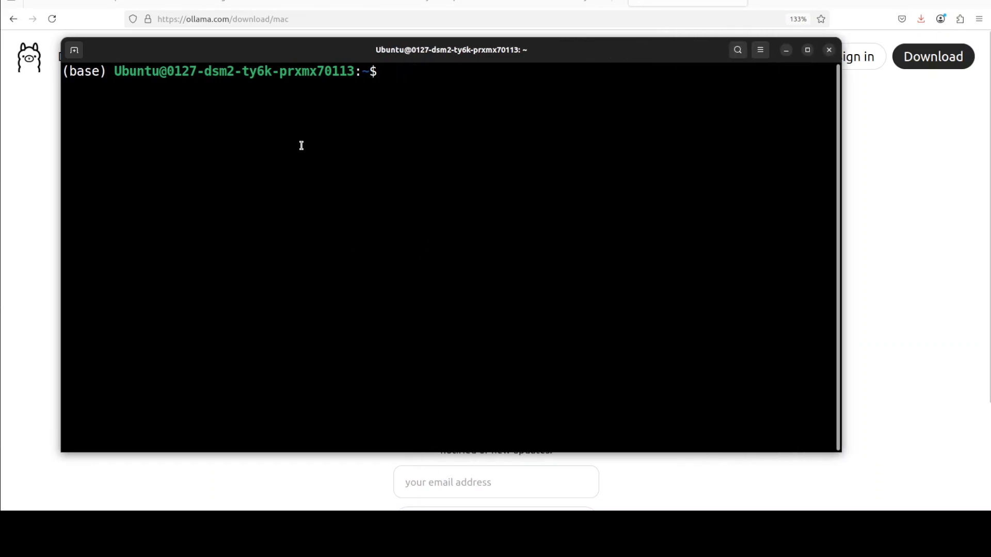
type("ollama list")
key("Return")
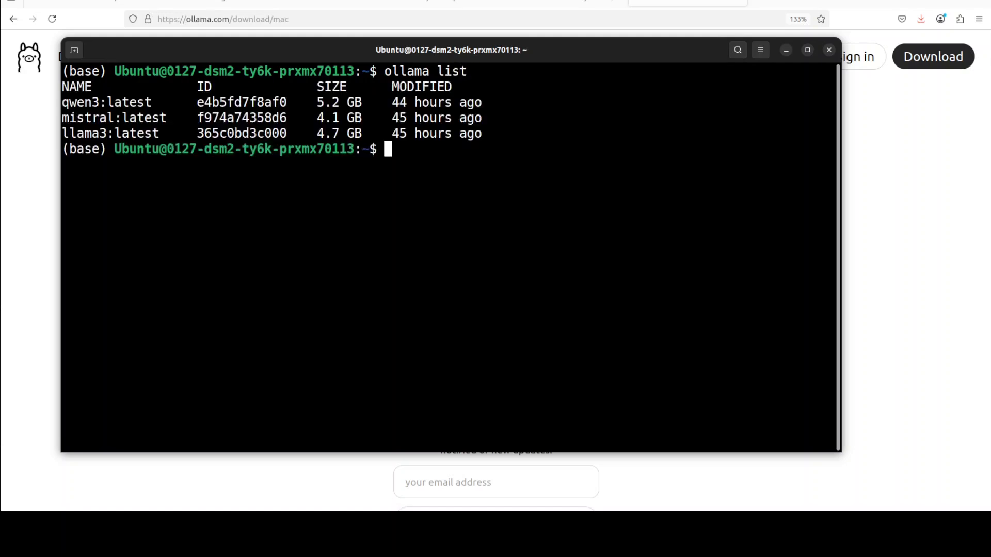
type("ollama run qwen2")
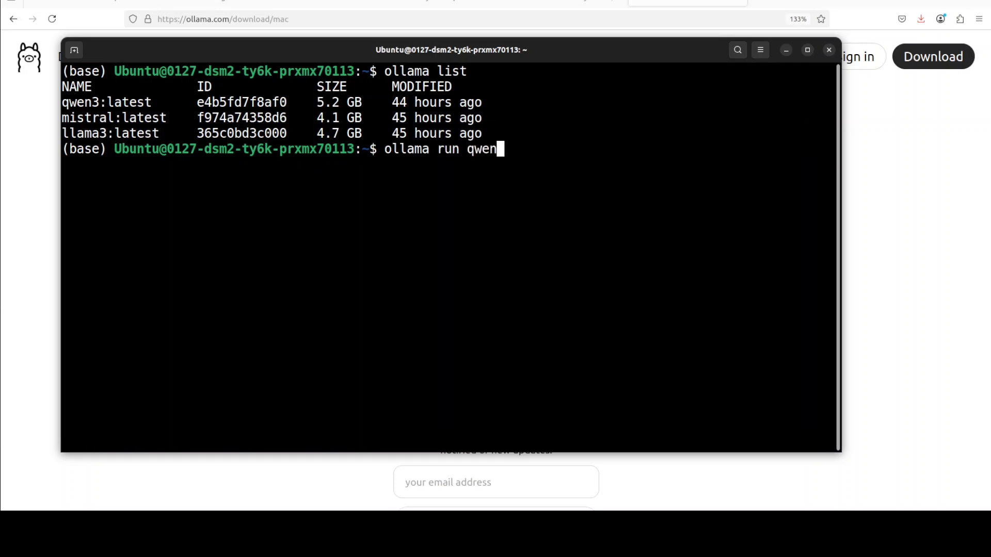
key("BackSpace")
key("BackSpace")
key("BackSpace")
key("BackSpace")
key("BackSpace")
key("BackSpace")
key("BackSpace")
key("BackSpace")
key("BackSpace")
key("BackSpace")
key("BackSpace")
key("BackSpace")
key("BackSpace")
key("BackSpace")
key("BackSpace")
key("BackSpace")
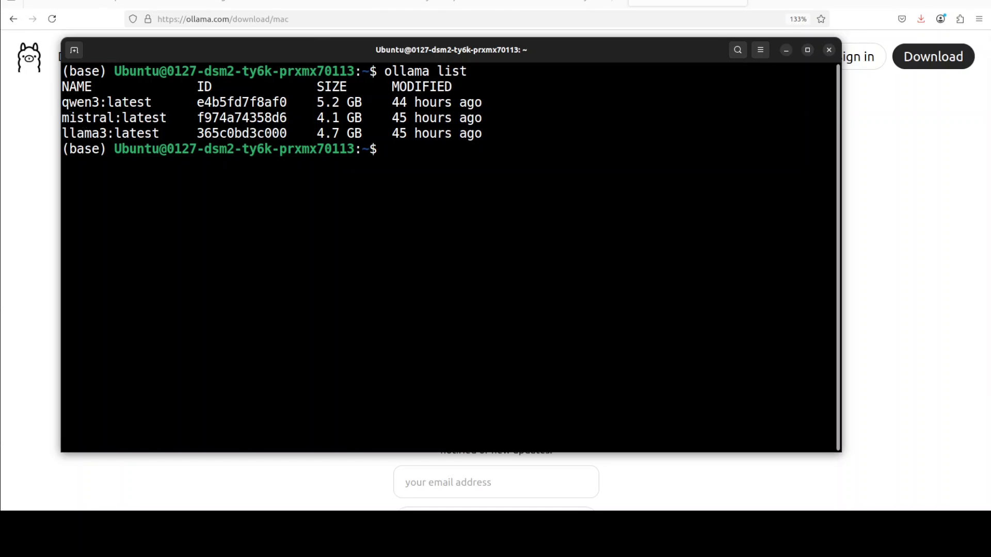
left_click(786, 50)
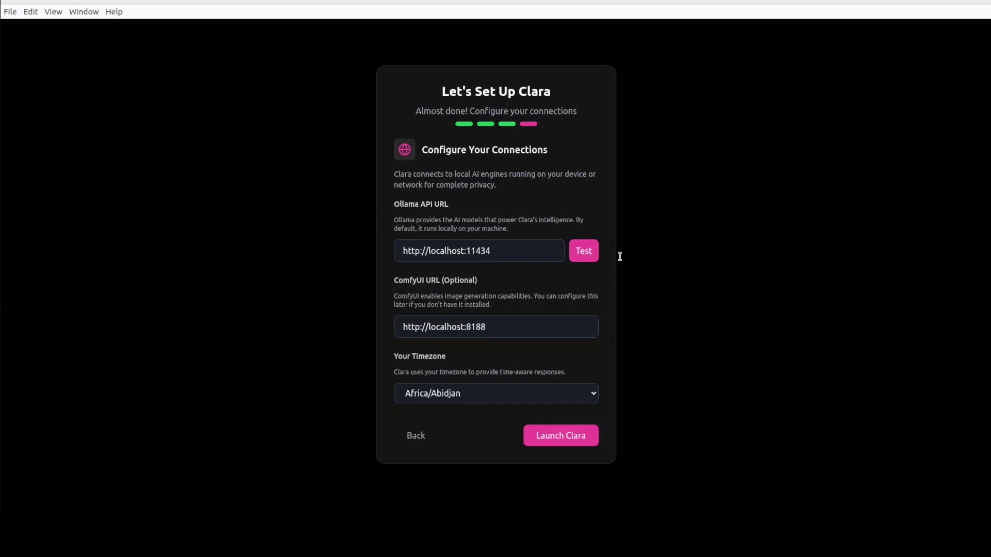
left_click(583, 251)
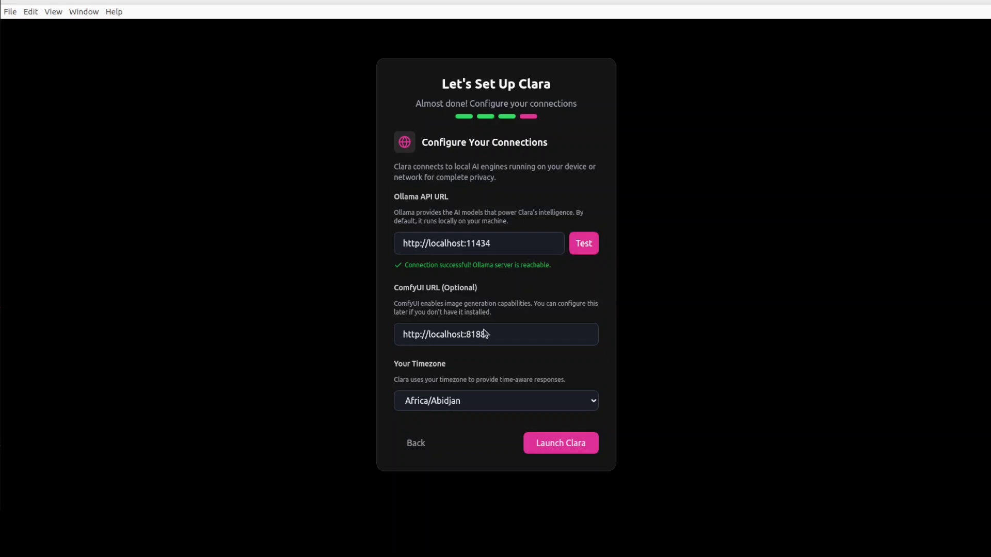
- Set the timezone to Australia/Sydney in the connection setup and launch Clara
left_click(510, 405)
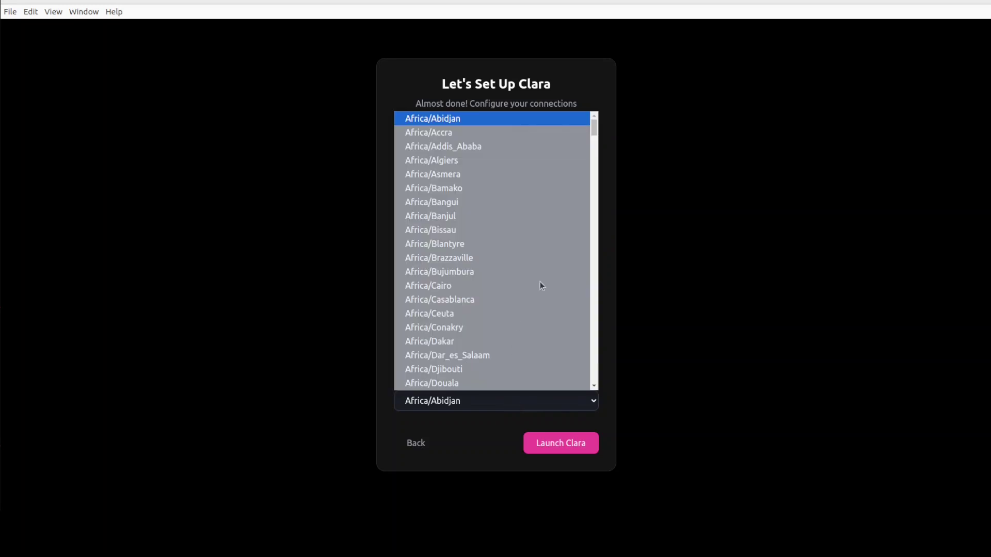
left_click_drag(593, 129, 594, 308)
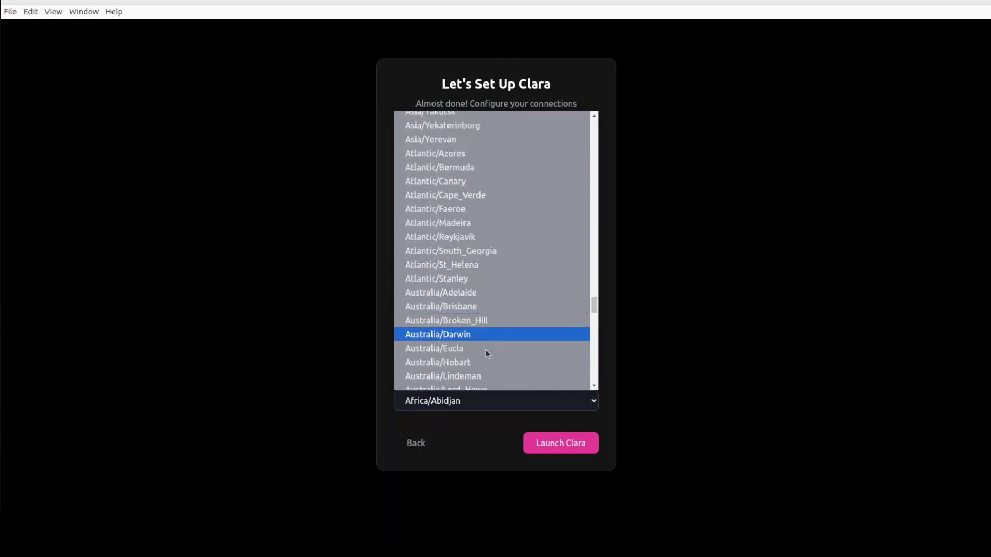
scroll(480, 345, "down", 1)
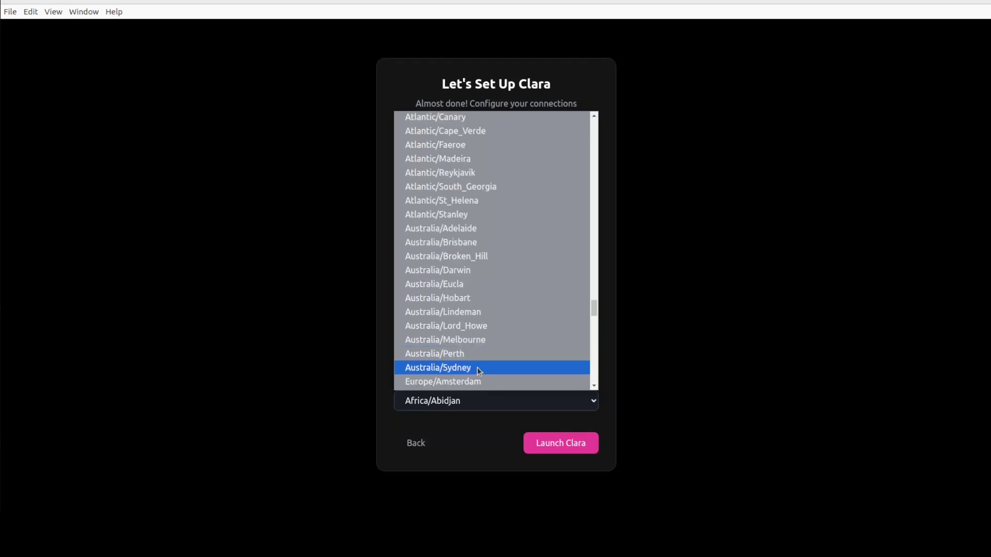
left_click(477, 367)
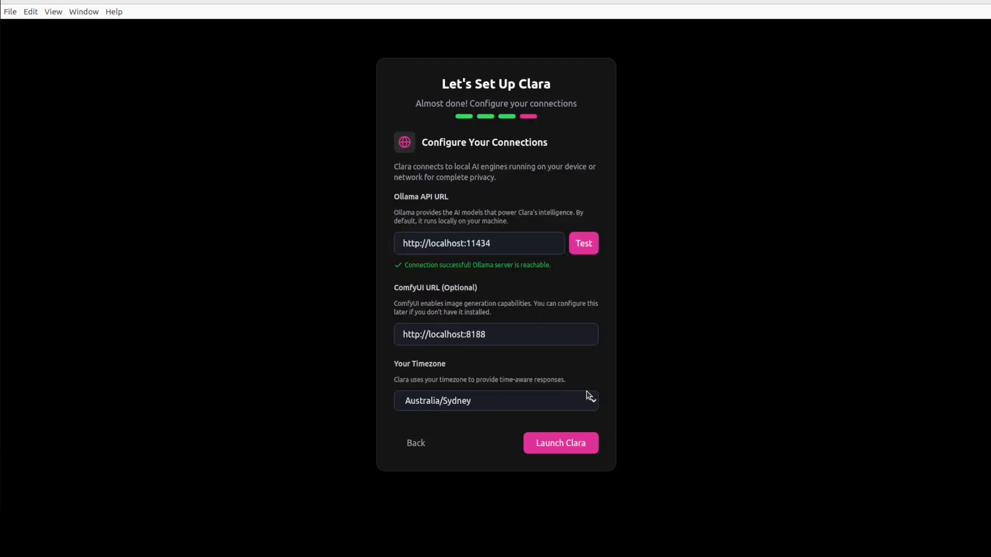
left_click(560, 448)
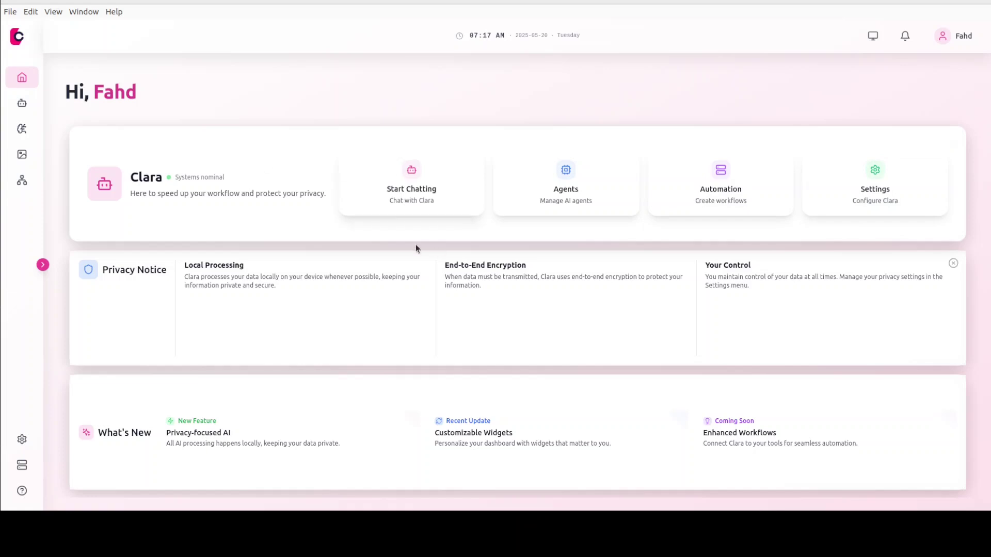
- Start chatting with Clara and save qwen3:latest as the vision, tool and RAG model in the model configuration
left_click(399, 199)
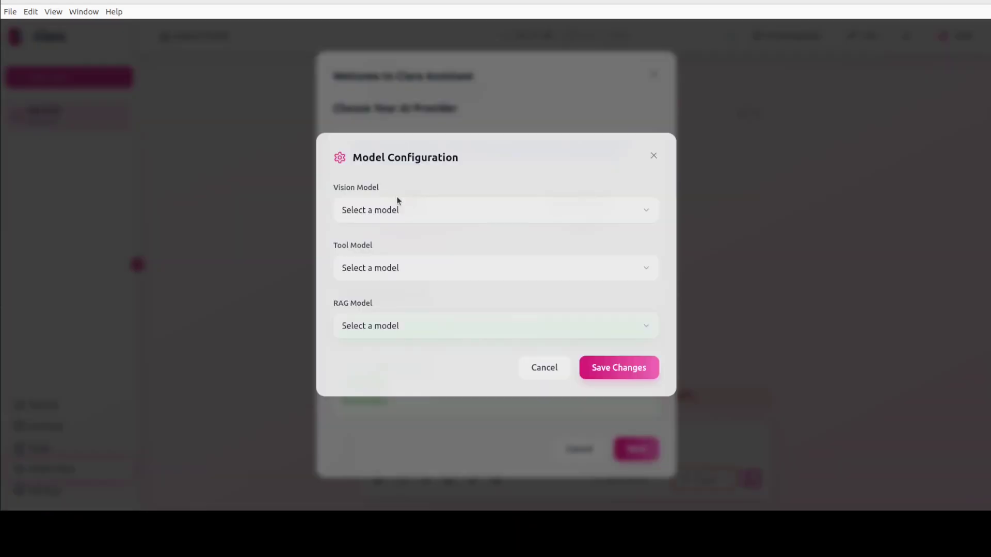
left_click(427, 215)
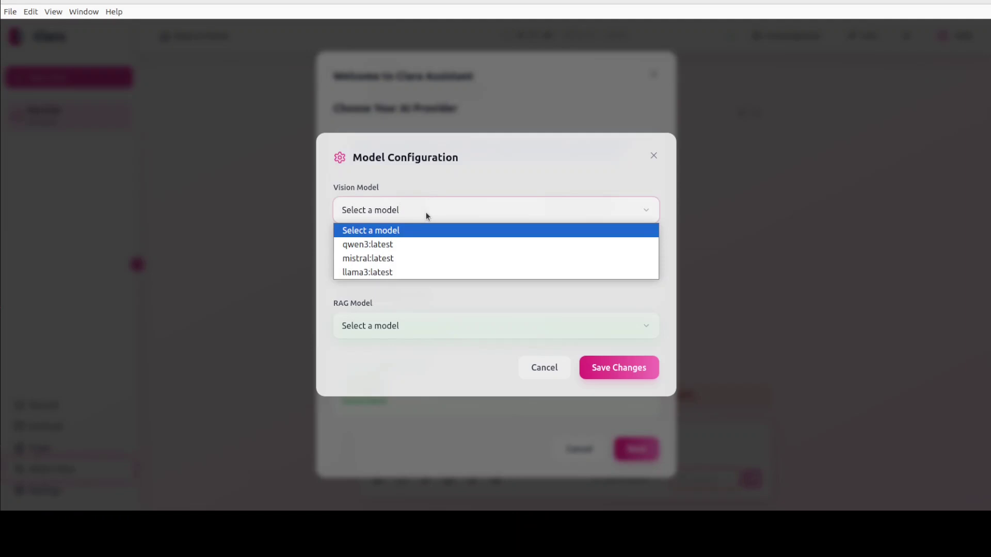
left_click(454, 186)
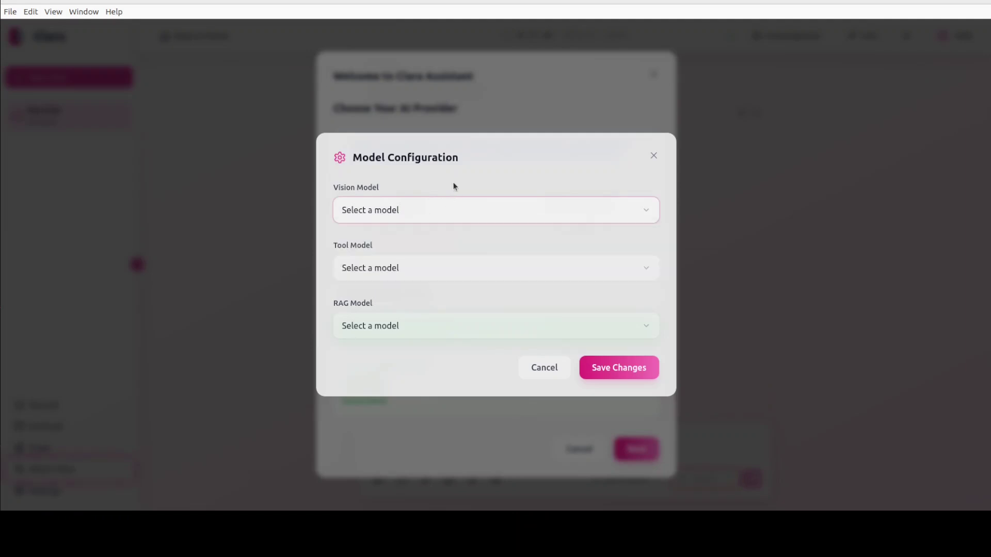
left_click(405, 212)
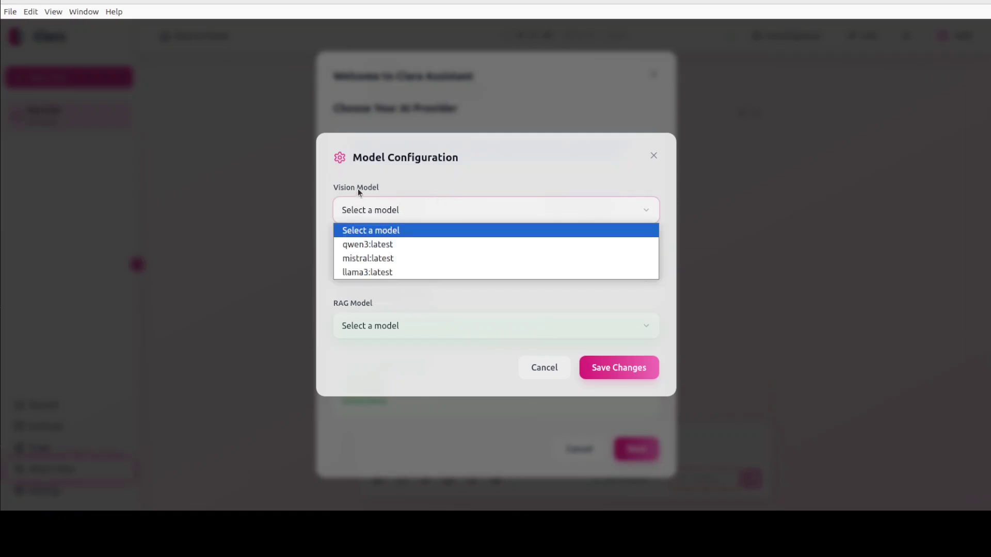
left_click(381, 249)
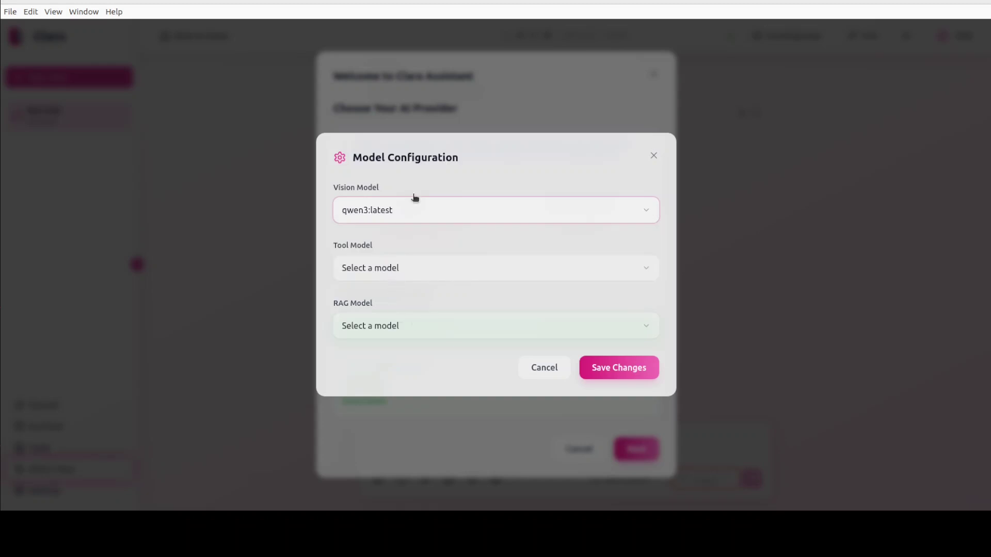
left_click(406, 269)
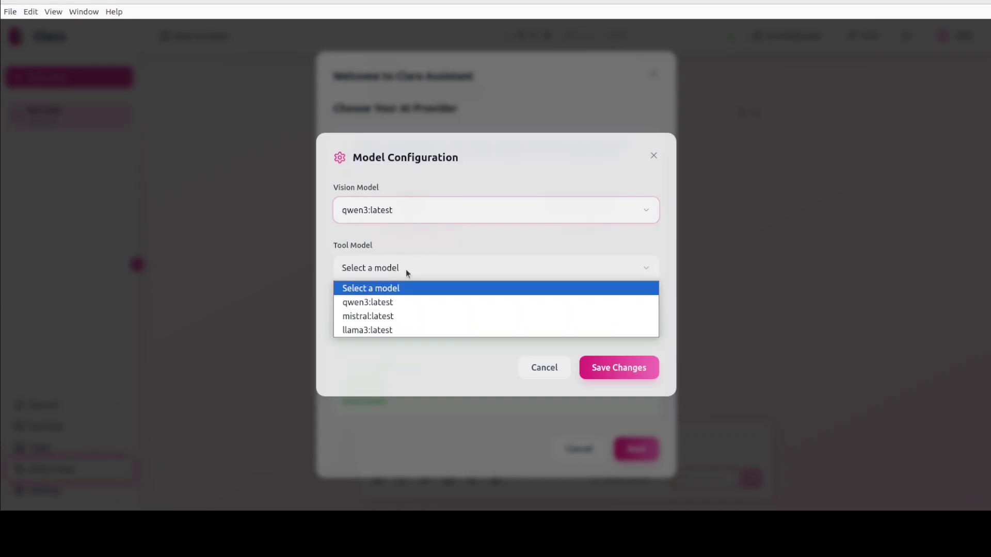
left_click(399, 303)
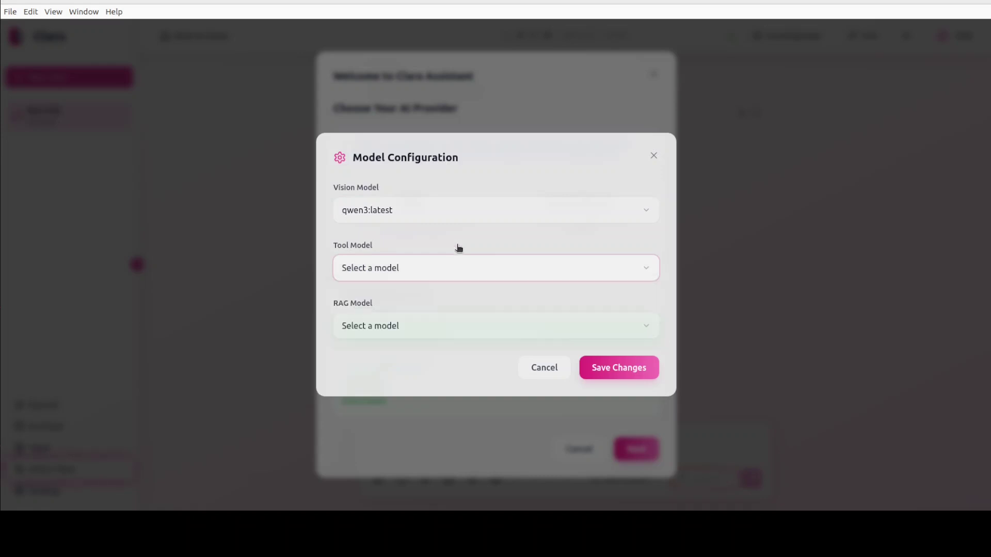
left_click(420, 327)
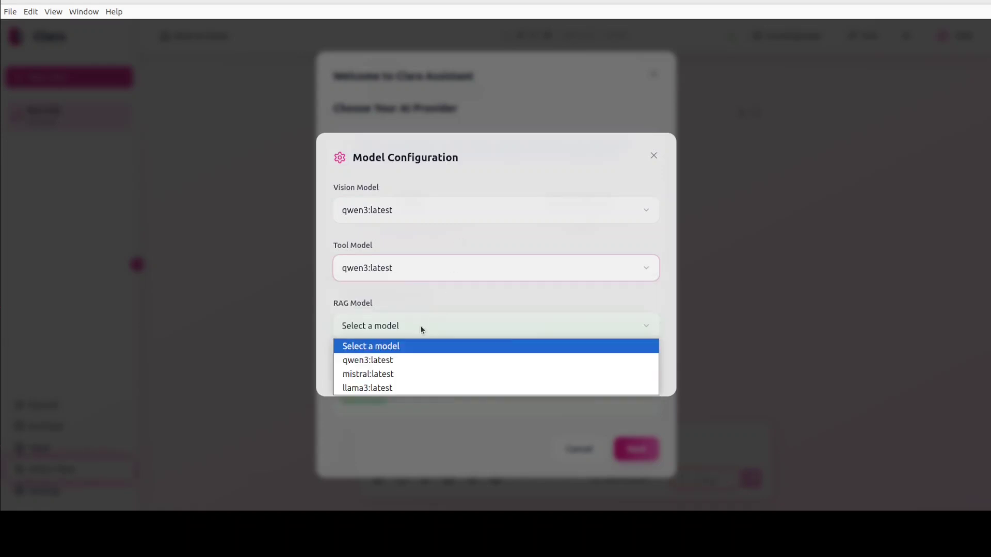
left_click(380, 358)
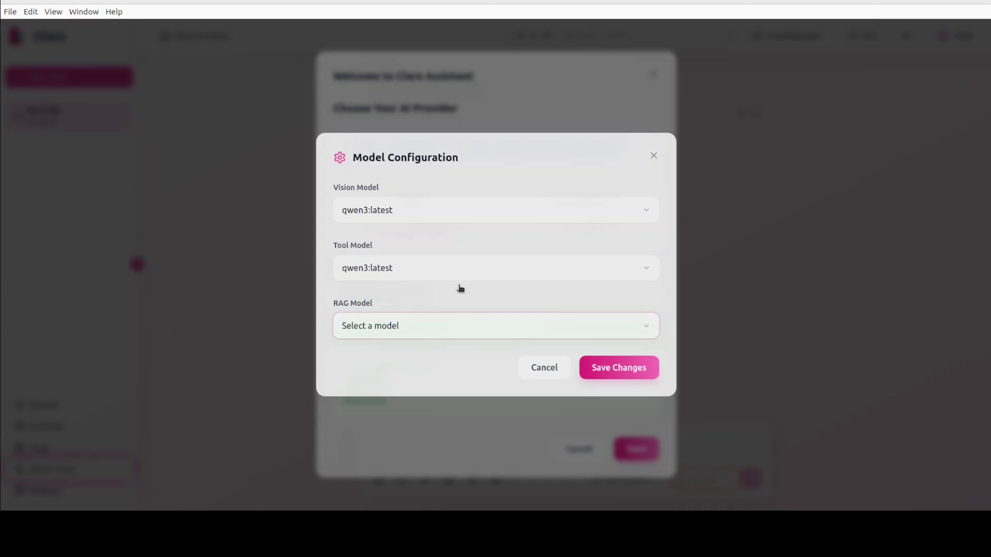
left_click(619, 368)
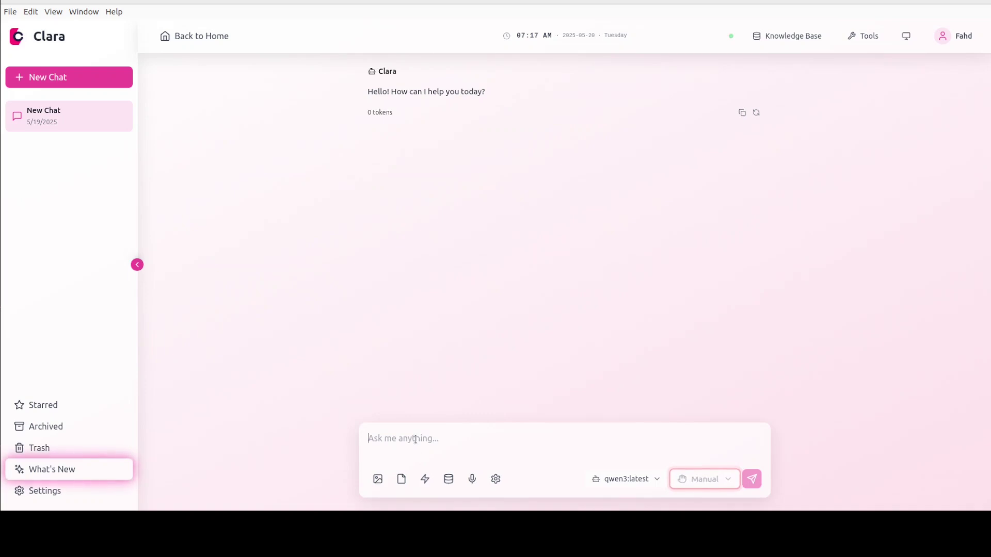
- Send Clara the chat message "hello what is happiness"
type("hell")
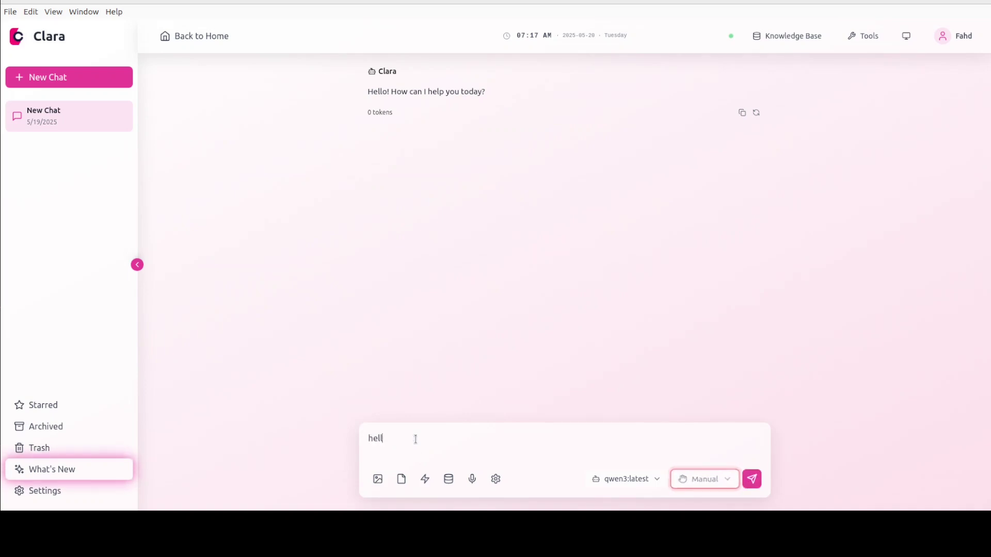
type("o what is happiness")
key("Return")
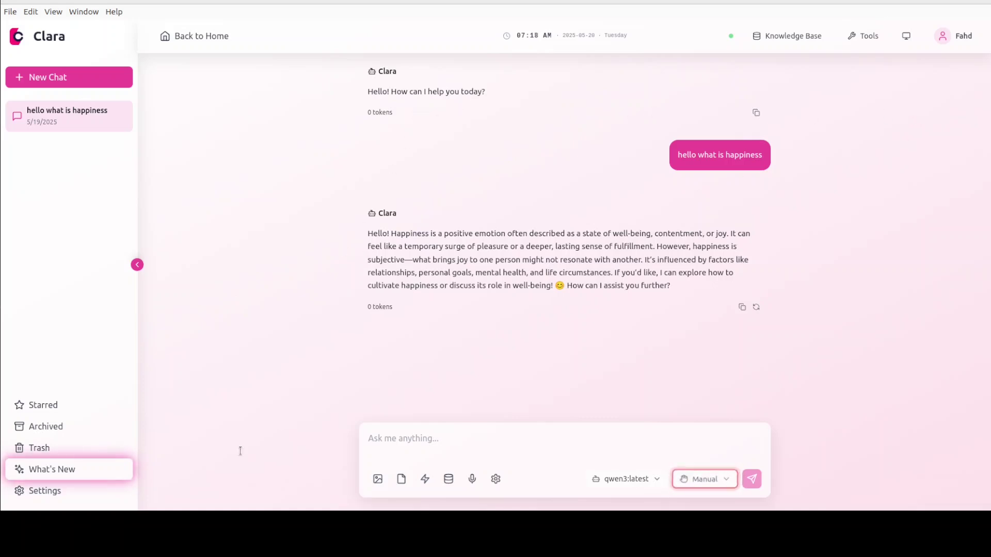
- Collapse the chat's sidebar and view the available model selection modes beside the message box
left_click(137, 266)
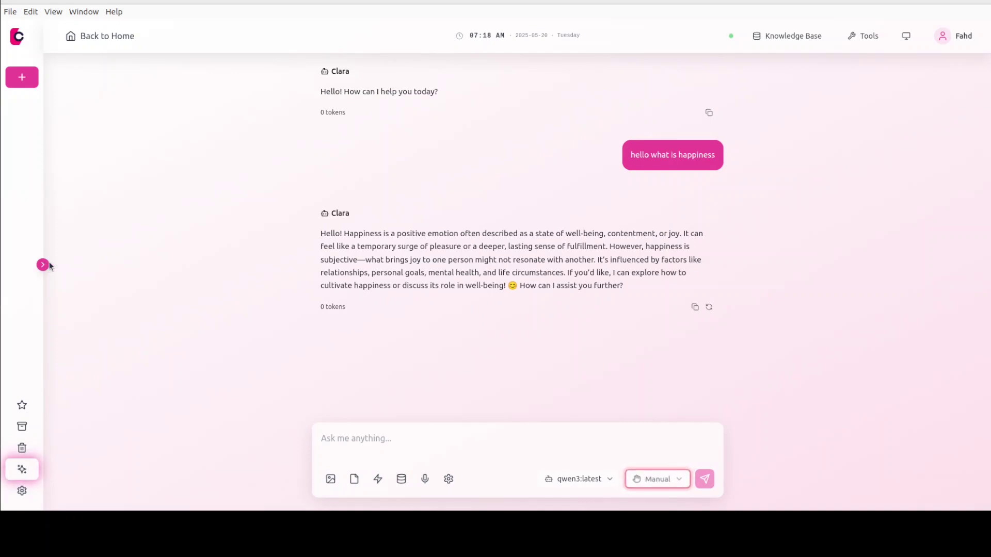
left_click(100, 277)
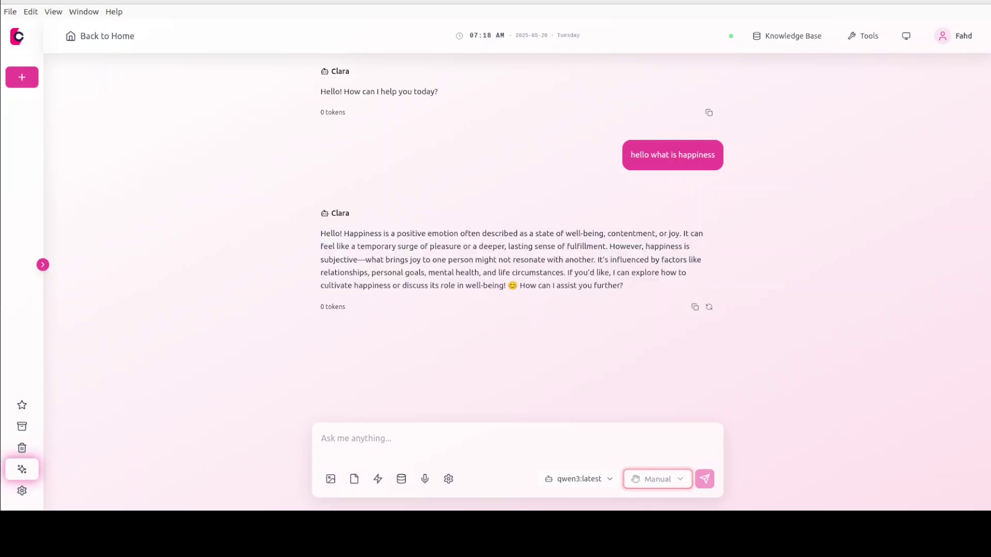
left_click(657, 479)
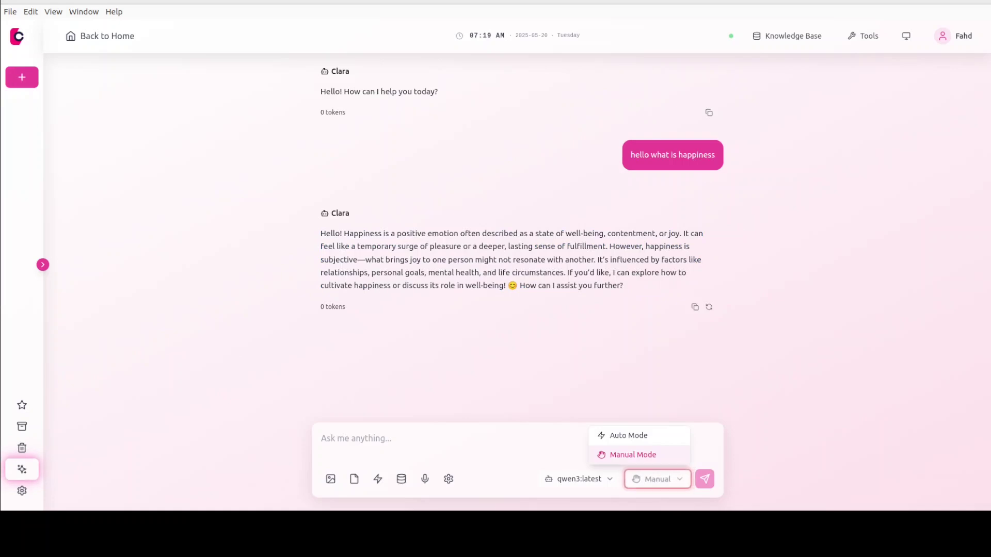
- Return to Clara's home dashboard and browse the data, productivity and apps widget categories without adding a widget
left_click(71, 37)
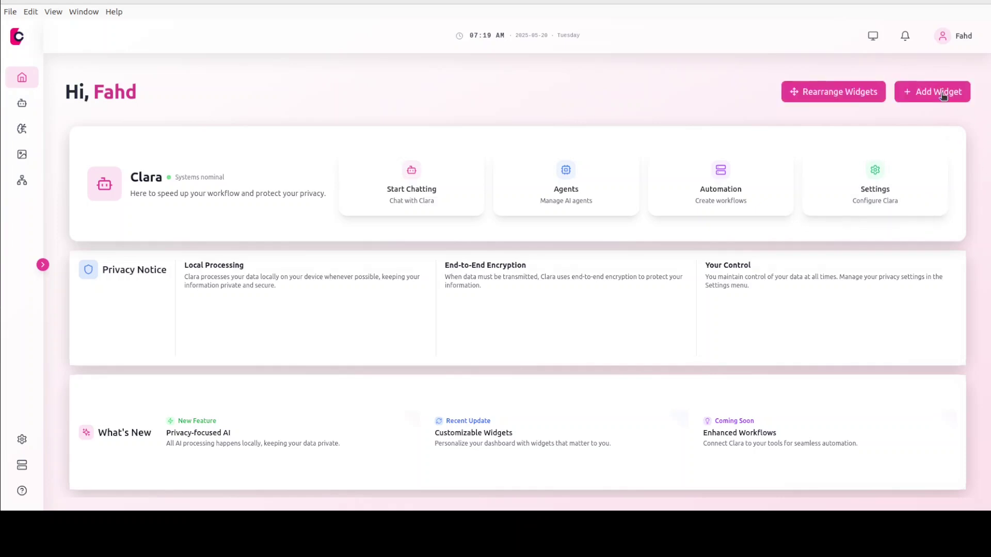
left_click(942, 96)
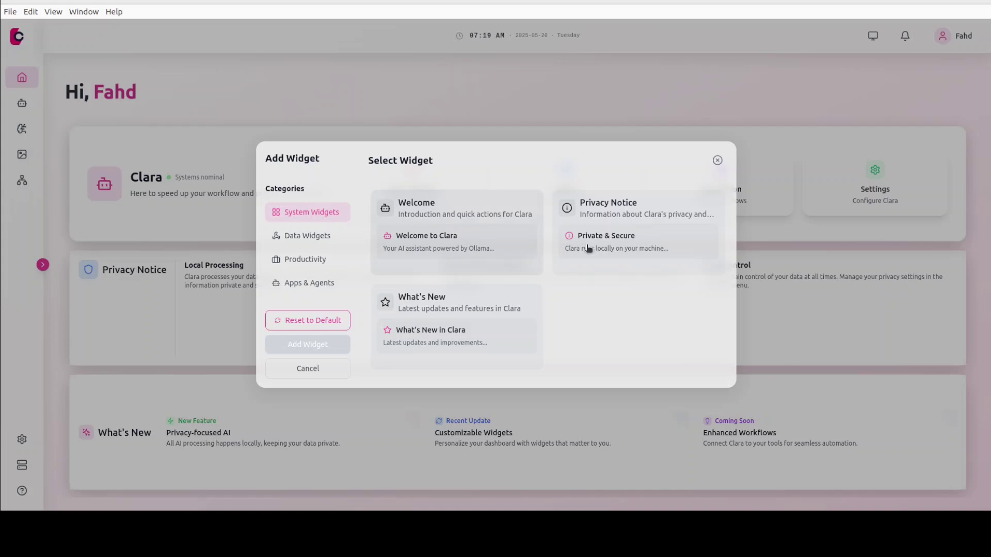
left_click(324, 237)
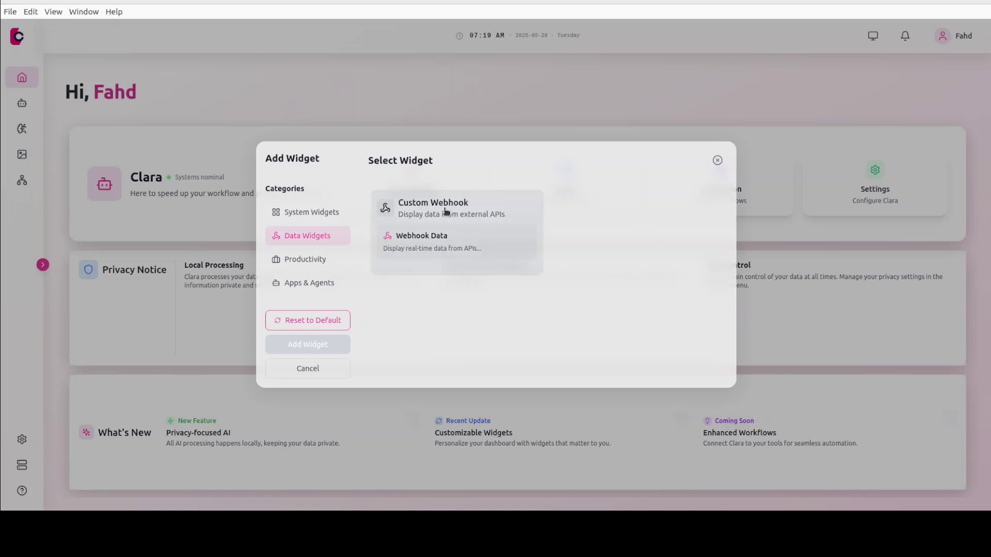
left_click(311, 263)
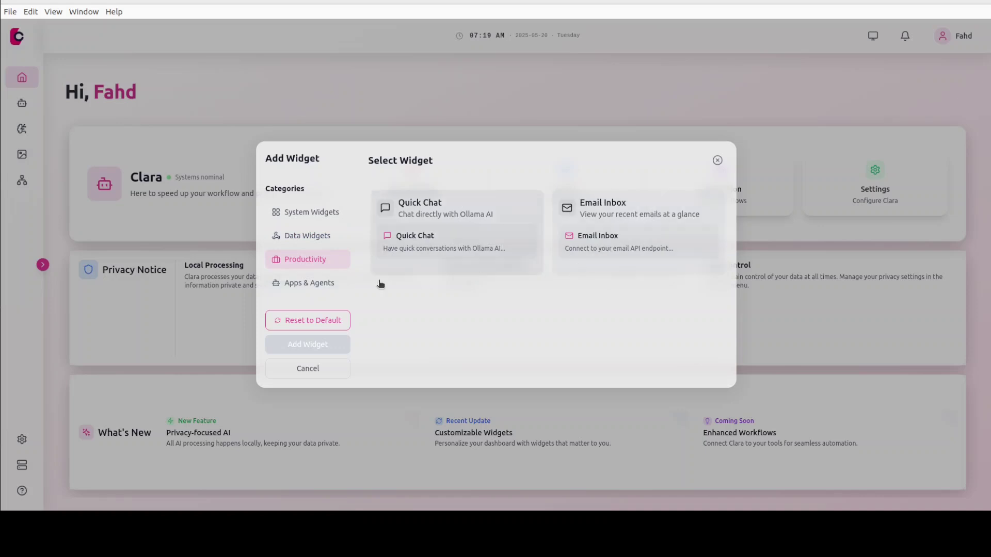
left_click(306, 284)
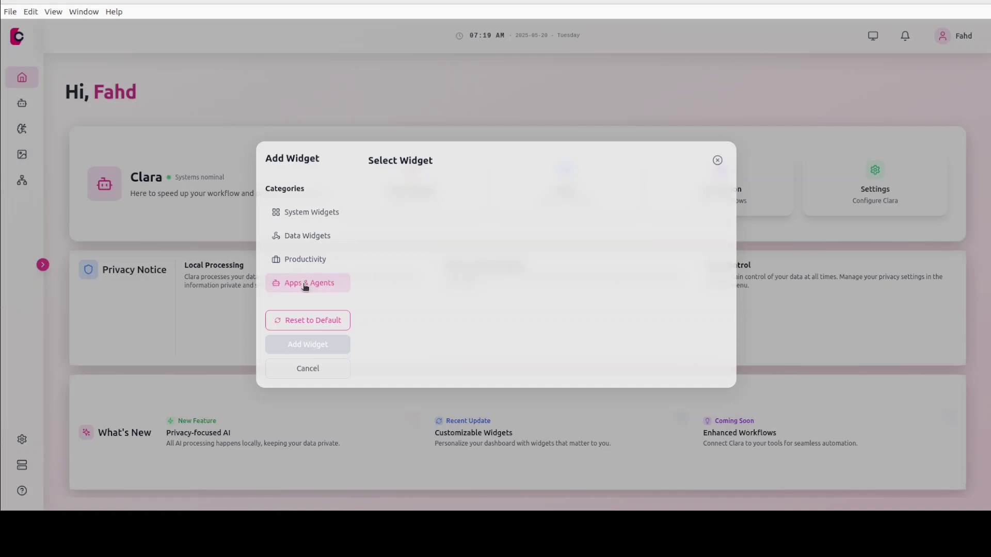
left_click(310, 370)
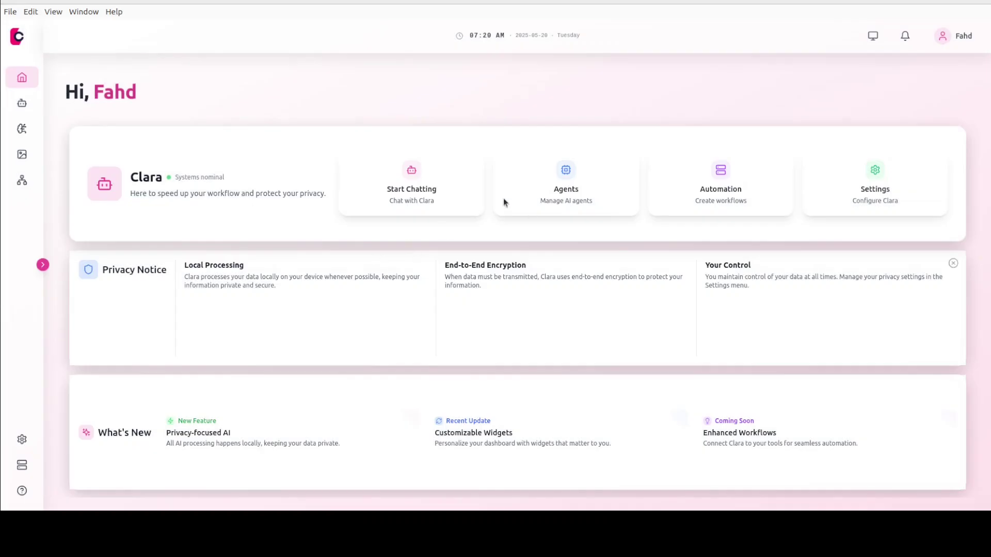
- Go to Clara's agents page and start creating a new agent
mouse_move(21, 105)
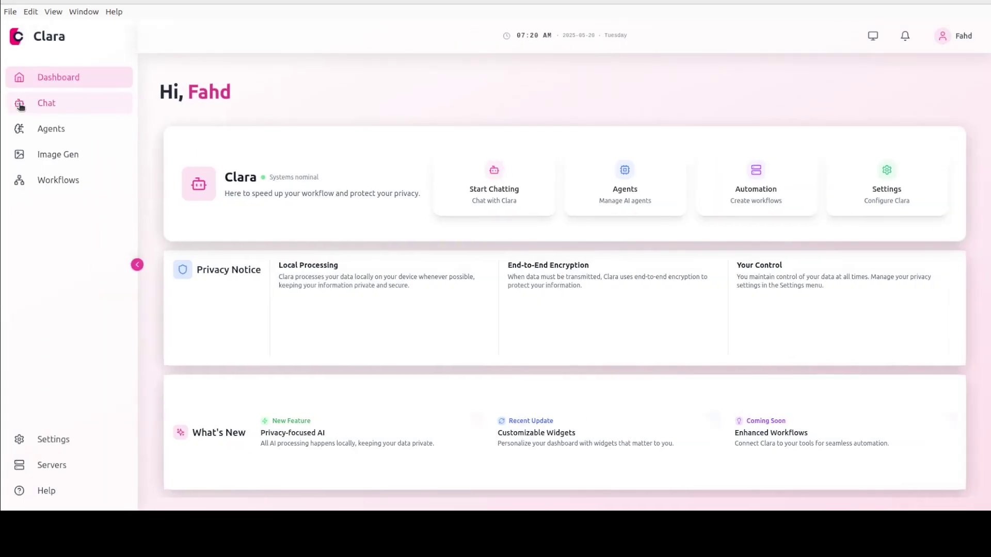
left_click(62, 130)
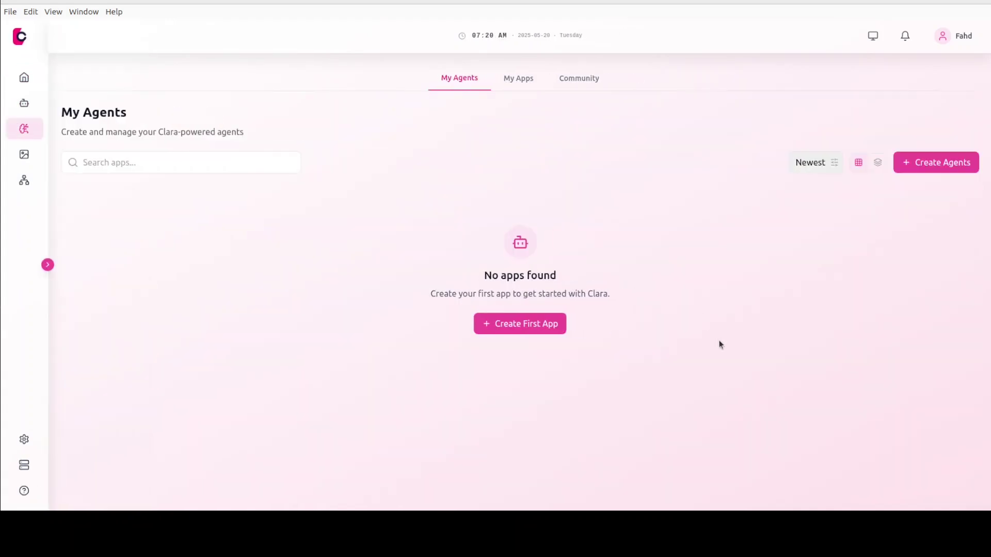
left_click(928, 164)
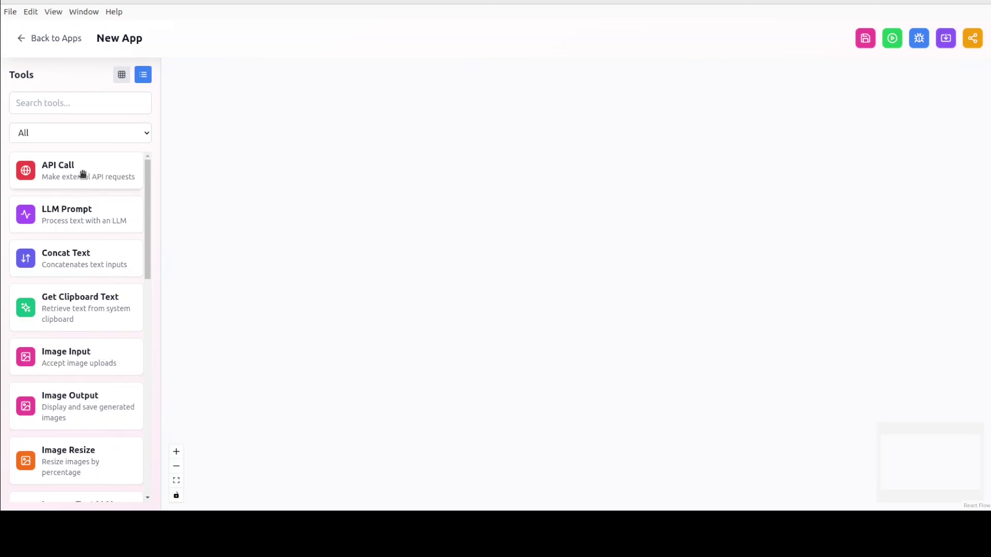
- Add an LLM Prompt node to the canvas and set its system prompt to "you are helpful assistant"
left_click_drag(72, 212, 361, 224)
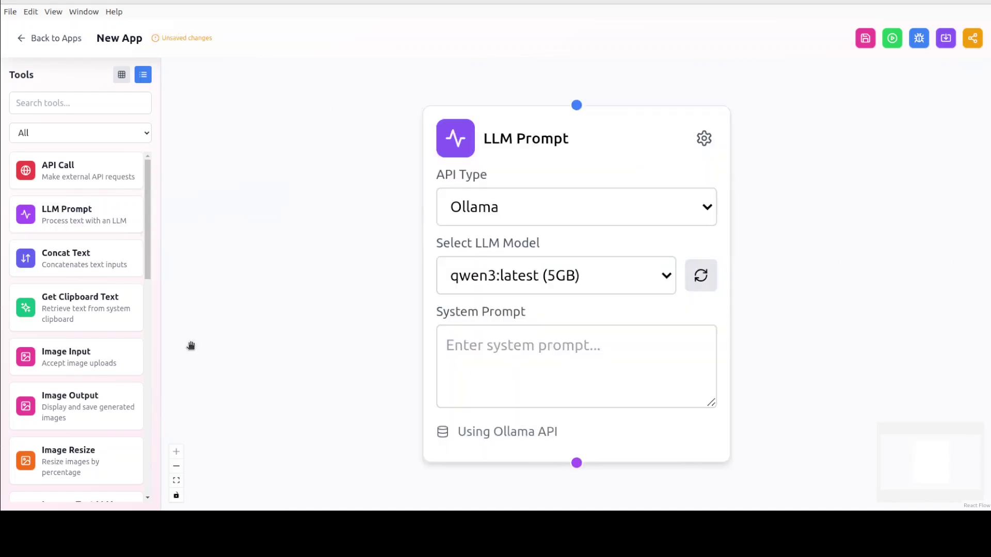
left_click(511, 346)
type("you ar")
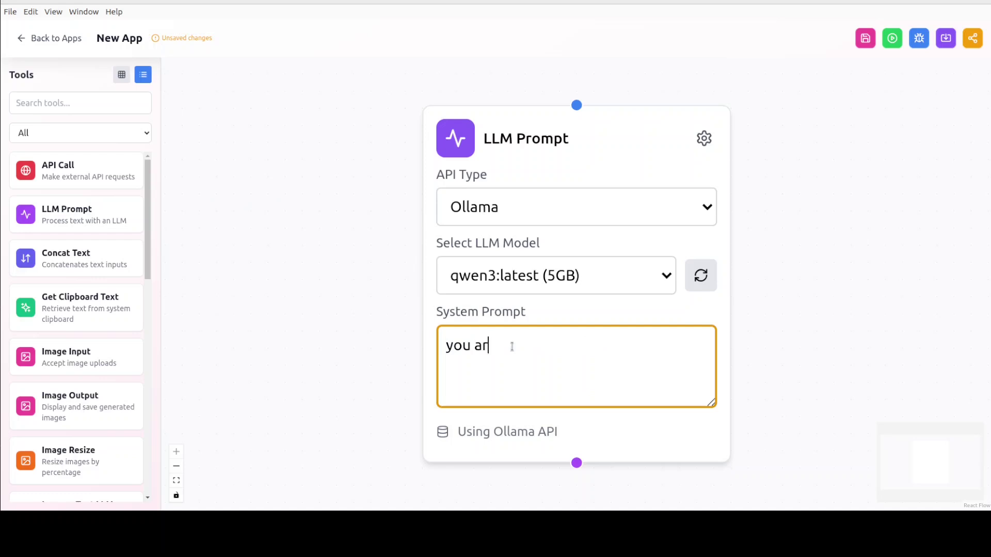
type("e helpful assistant")
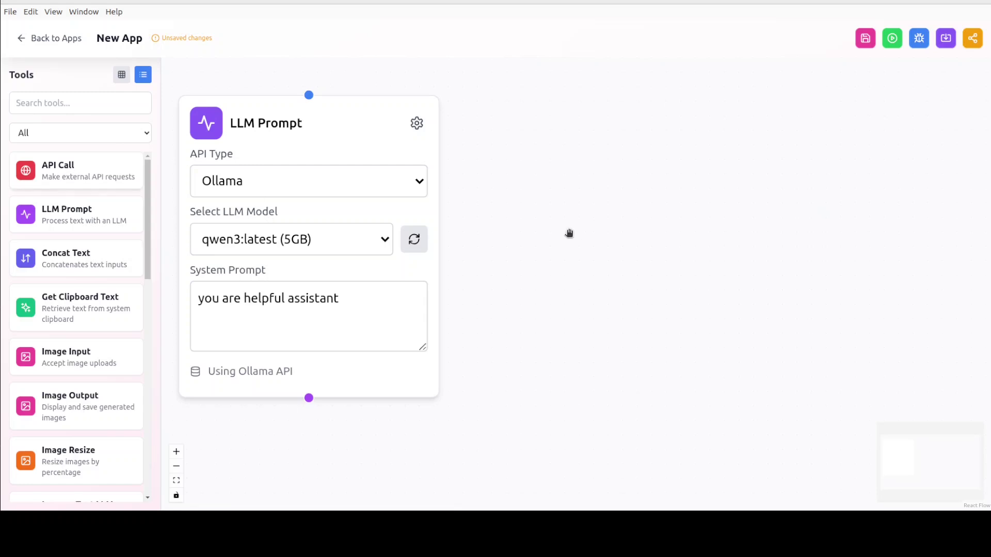
- Add an API Call node beside the LLM Prompt node and connect its output to the LLM Prompt's input
left_click_drag(90, 175, 583, 161)
left_click_drag(309, 97, 732, 150)
left_click_drag(432, 137, 555, 95)
left_click_drag(398, 129, 815, 407)
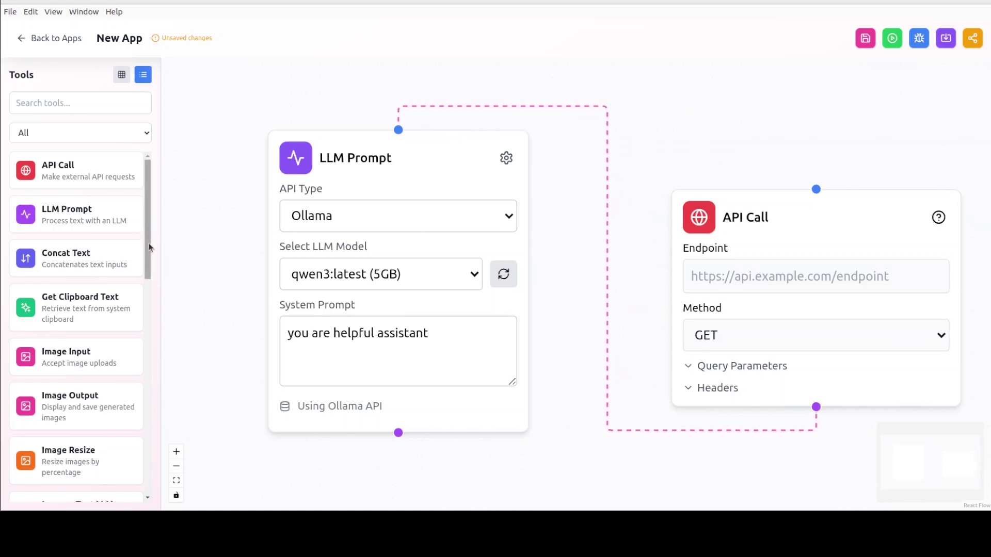
- Look through the rest of the agent builder's tool list and go back to the agents page without saving the new app
scroll(148, 249, "down", 5)
scroll(142, 330, "down", 1)
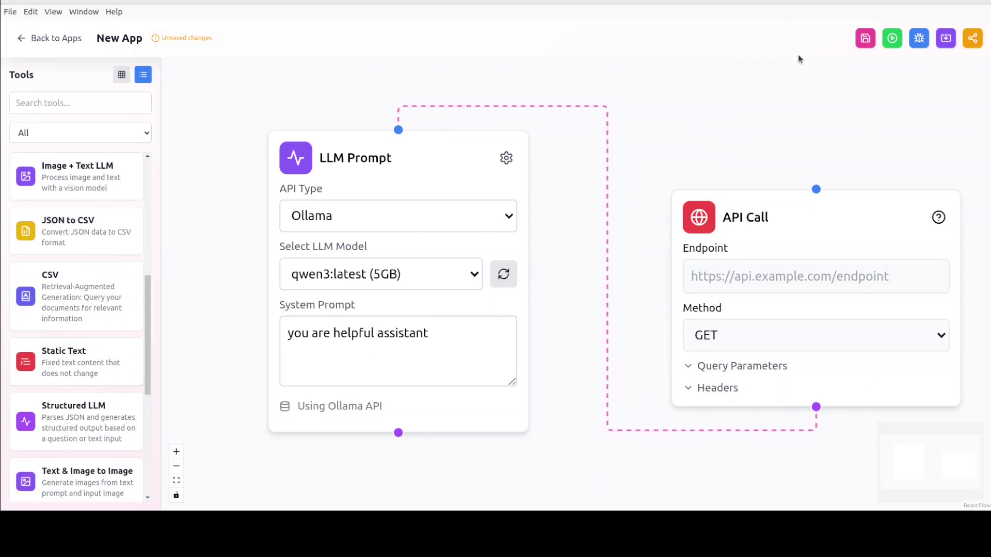
left_click(21, 42)
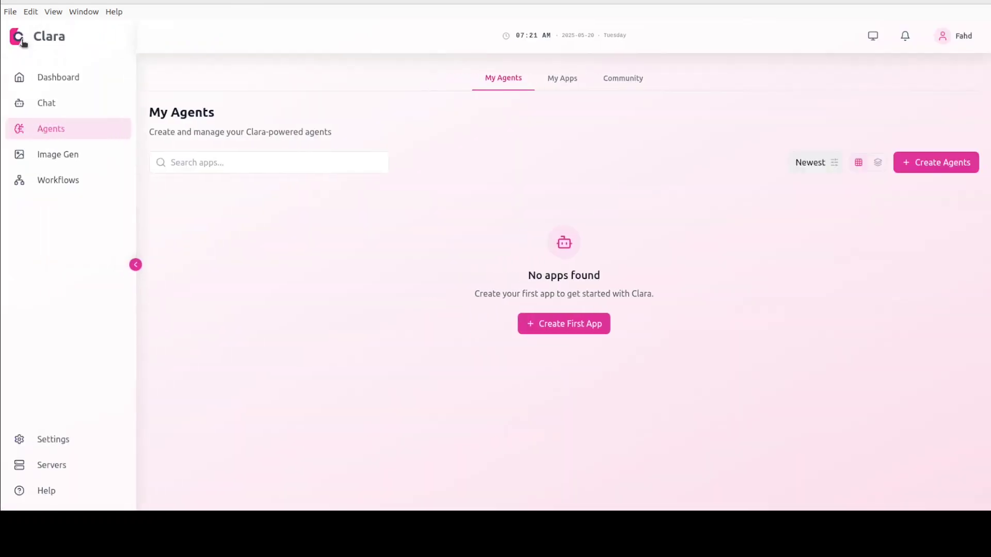
- View the Workflows page and the Image Gen page, returning to the home dashboard after each
left_click(59, 180)
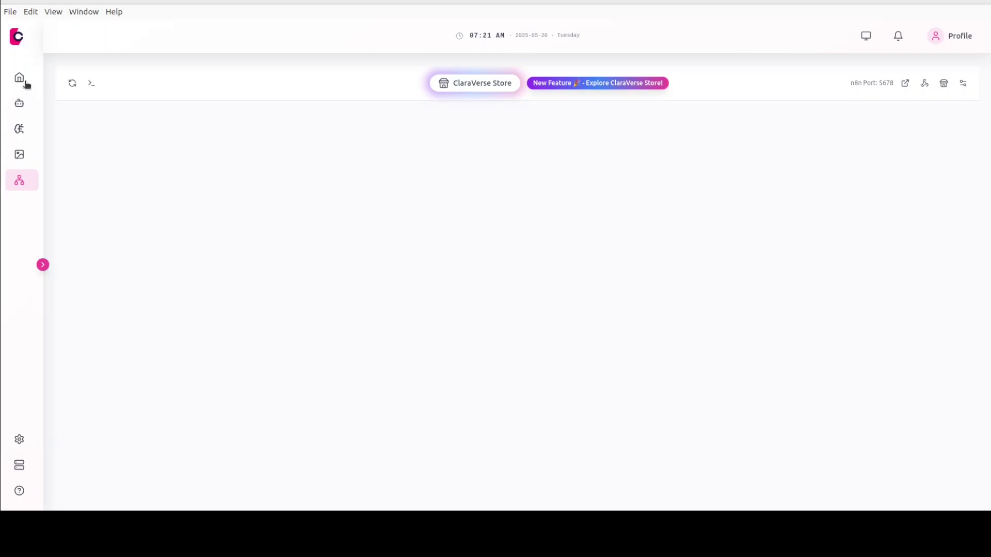
left_click(26, 84)
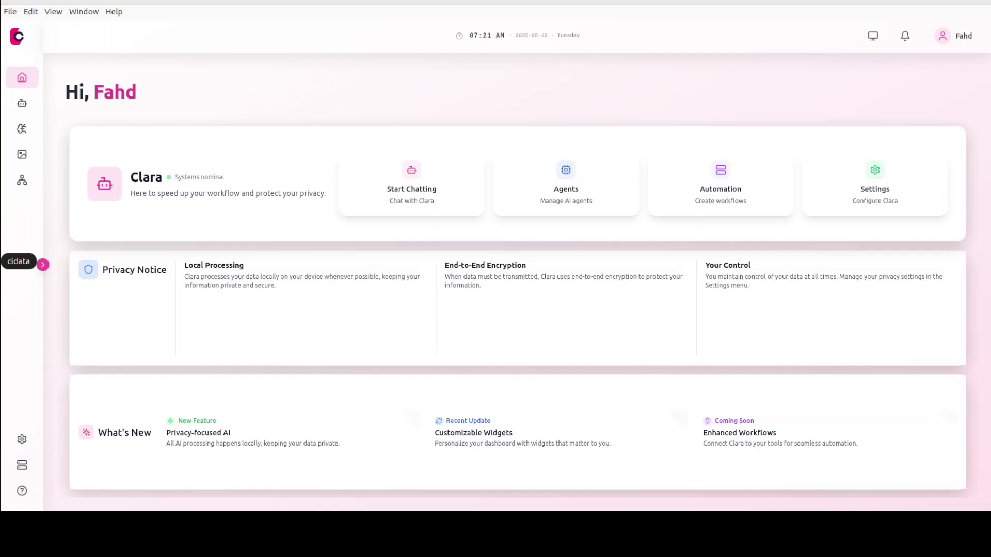
mouse_move(22, 154)
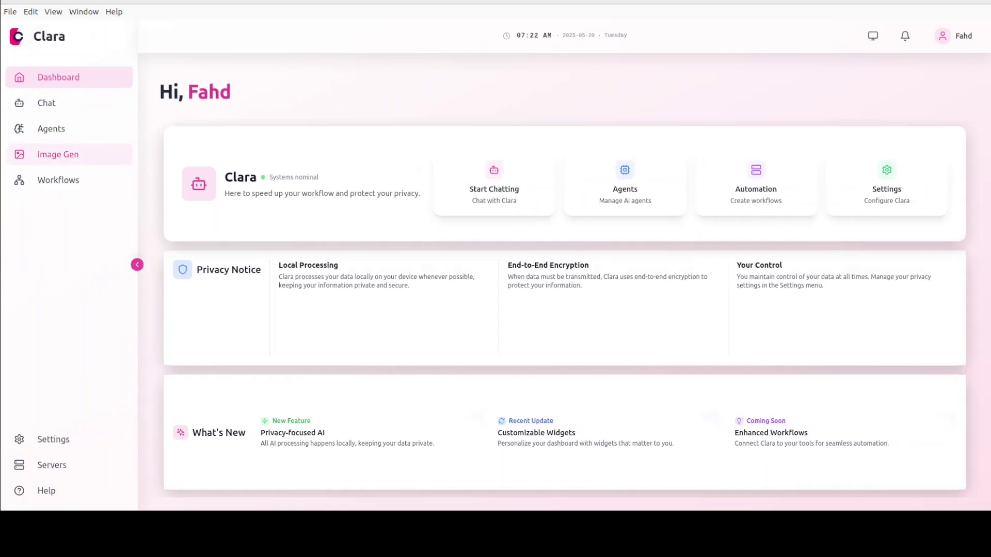
left_click(22, 156)
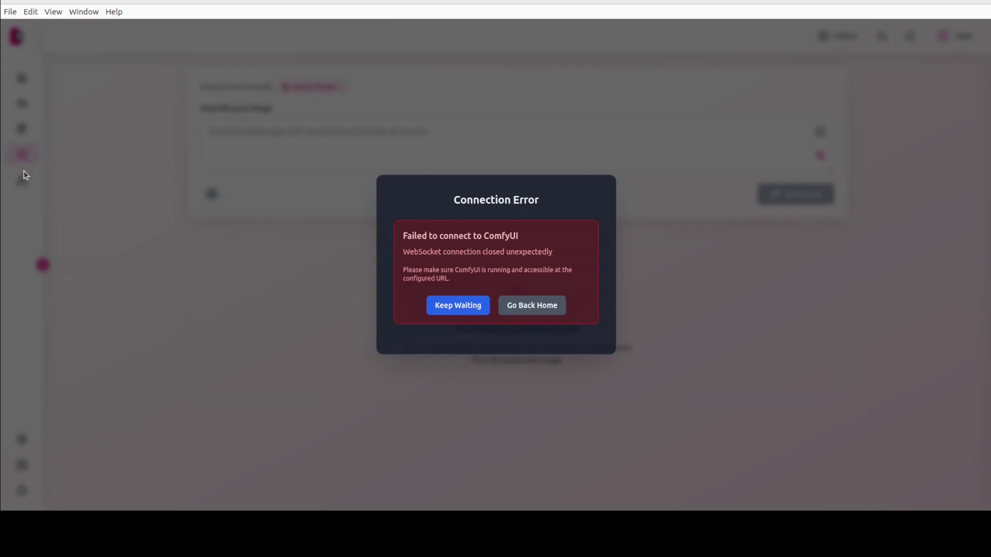
left_click(542, 311)
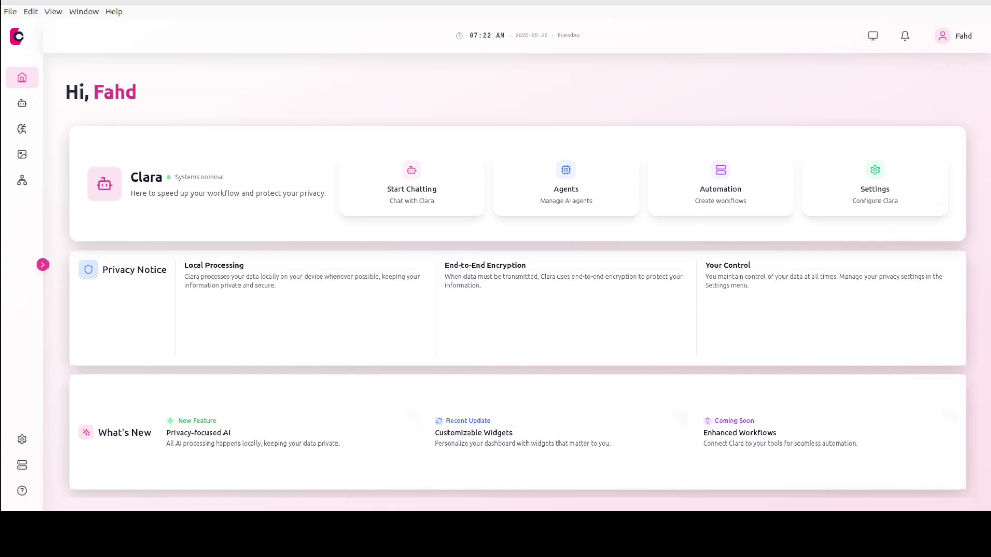
- Open the chat with Clara, turn on its knowledge base option and add testtext.pdf as a document
left_click(395, 190)
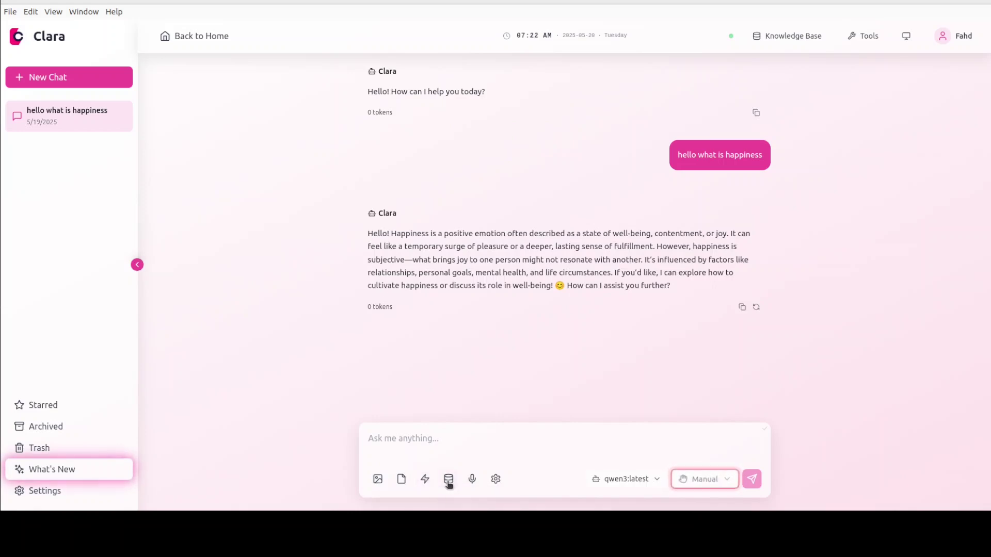
left_click(449, 481)
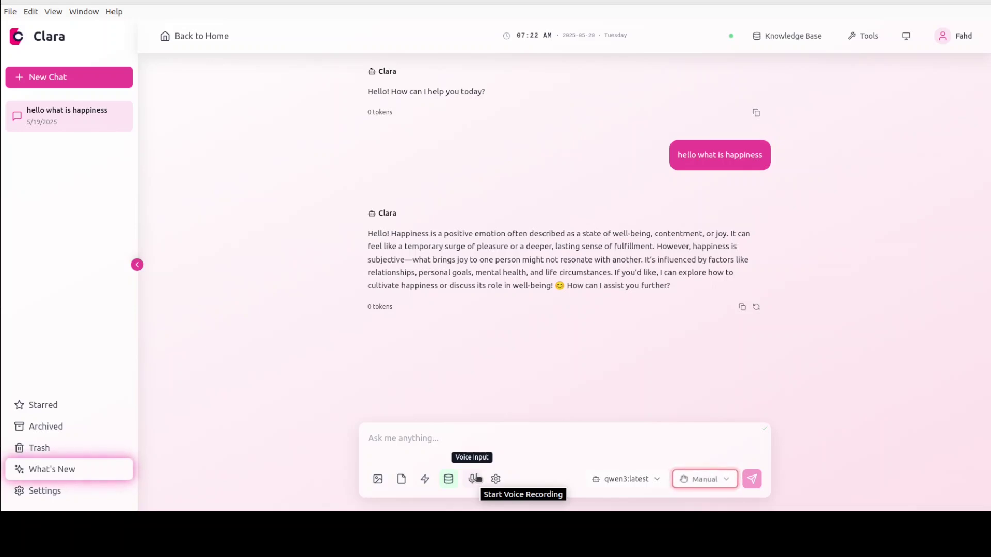
left_click(401, 482)
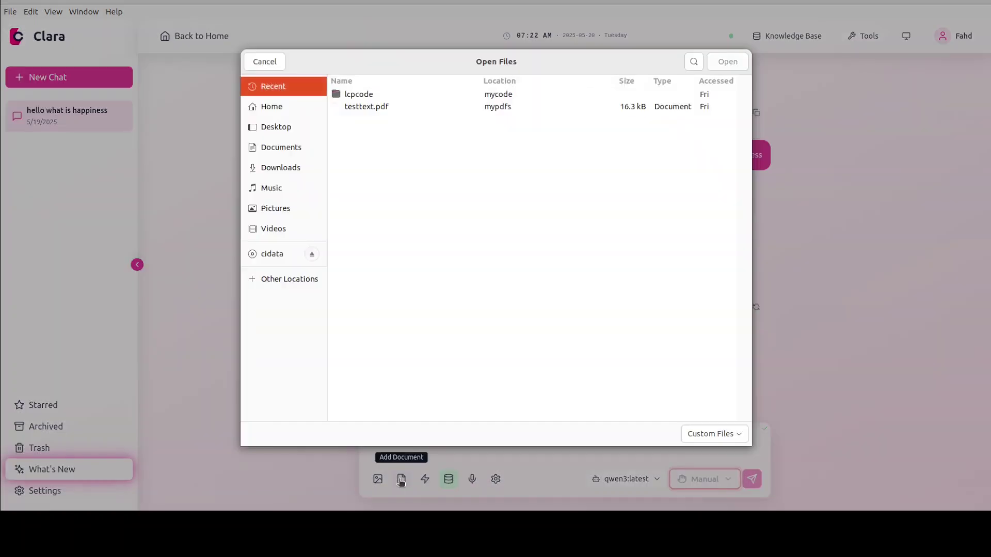
double_click(361, 107)
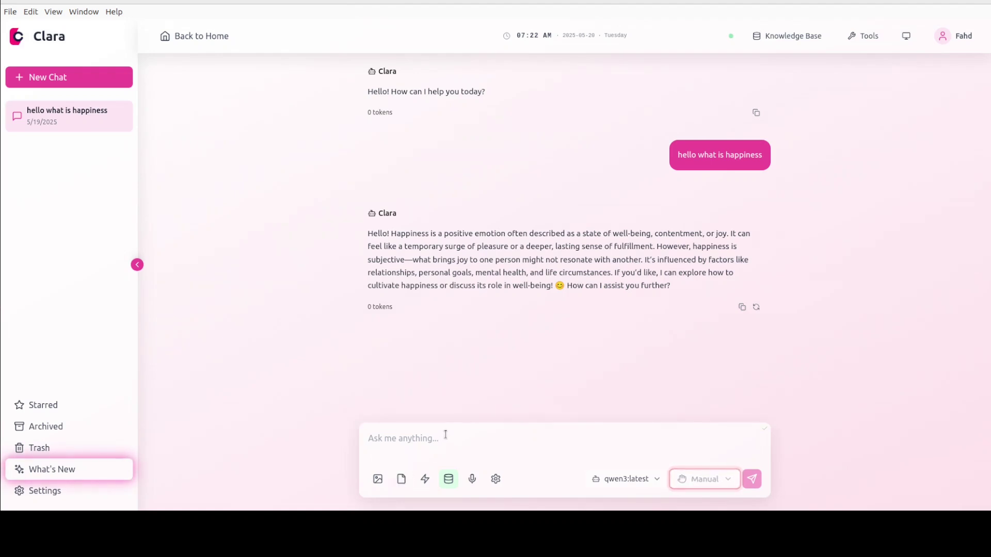
left_click(394, 438)
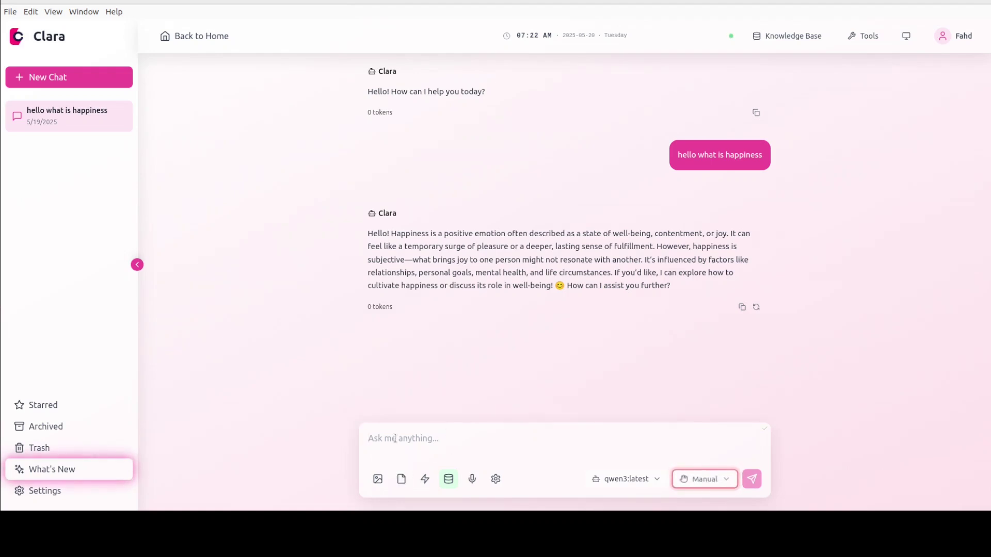
- Set the chat's model selection mode to Auto and return to the home dashboard
left_click(729, 481)
left_click(708, 436)
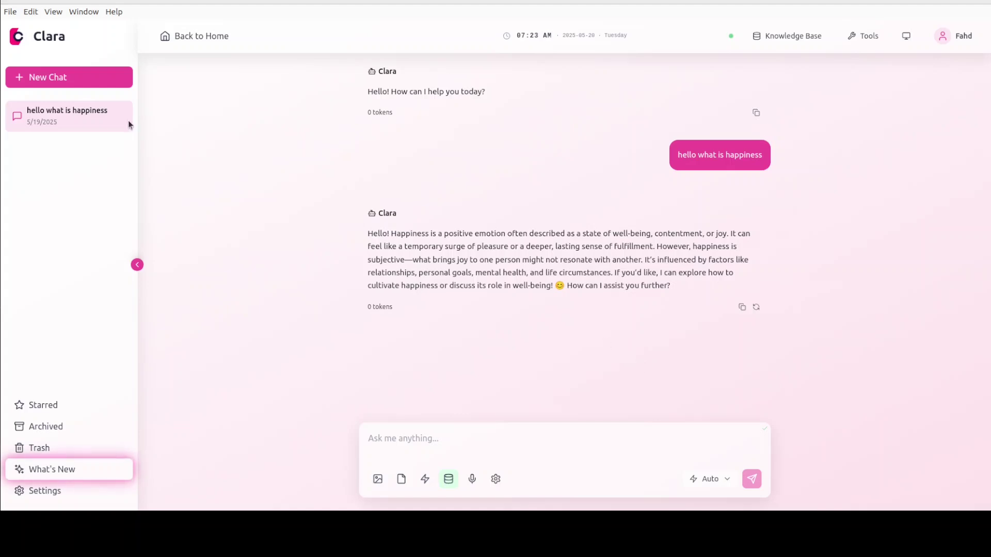
left_click(165, 37)
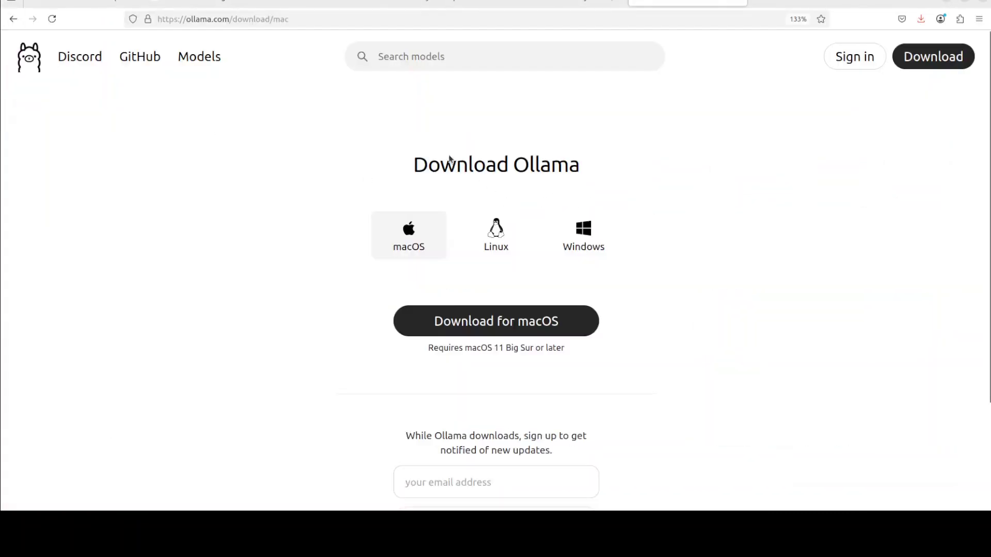
- In the web browser, view the CAMEL-AI website and the AI cloud engineering YouTube channel page
left_click(203, 8)
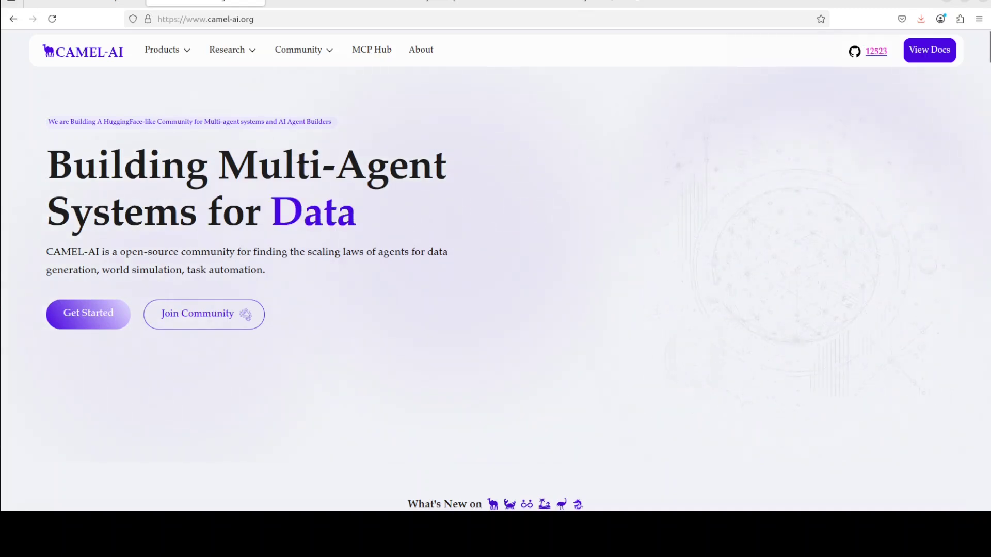
mouse_move(166, 50)
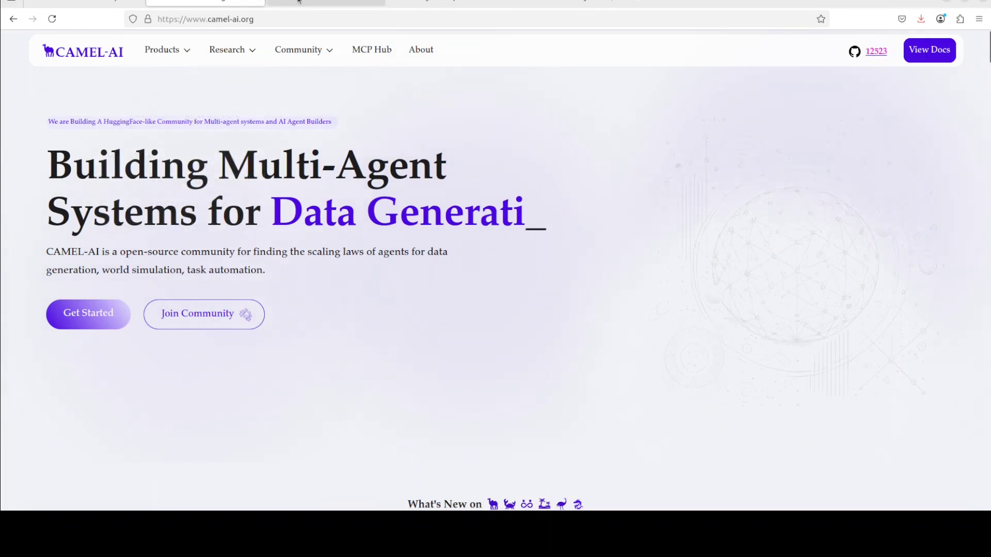
left_click(325, 3)
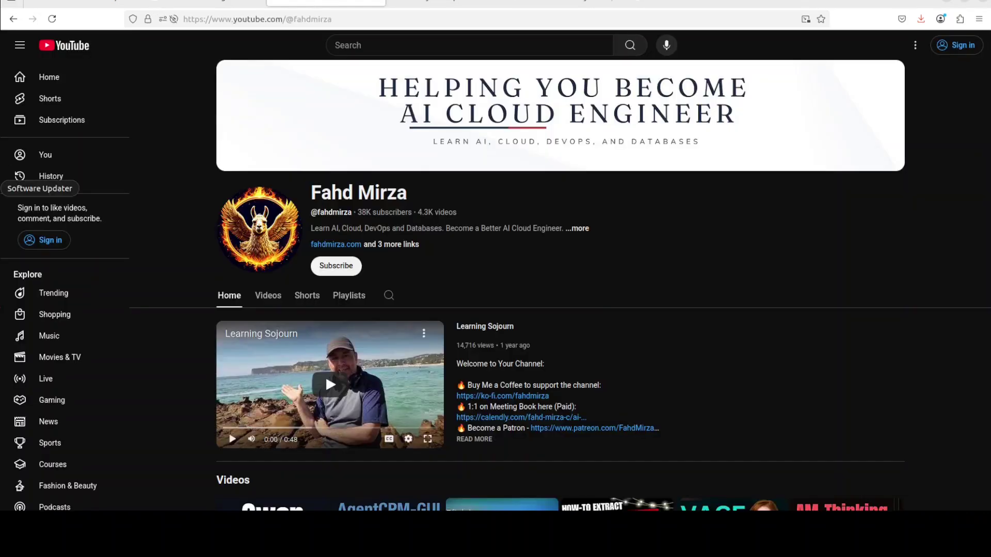